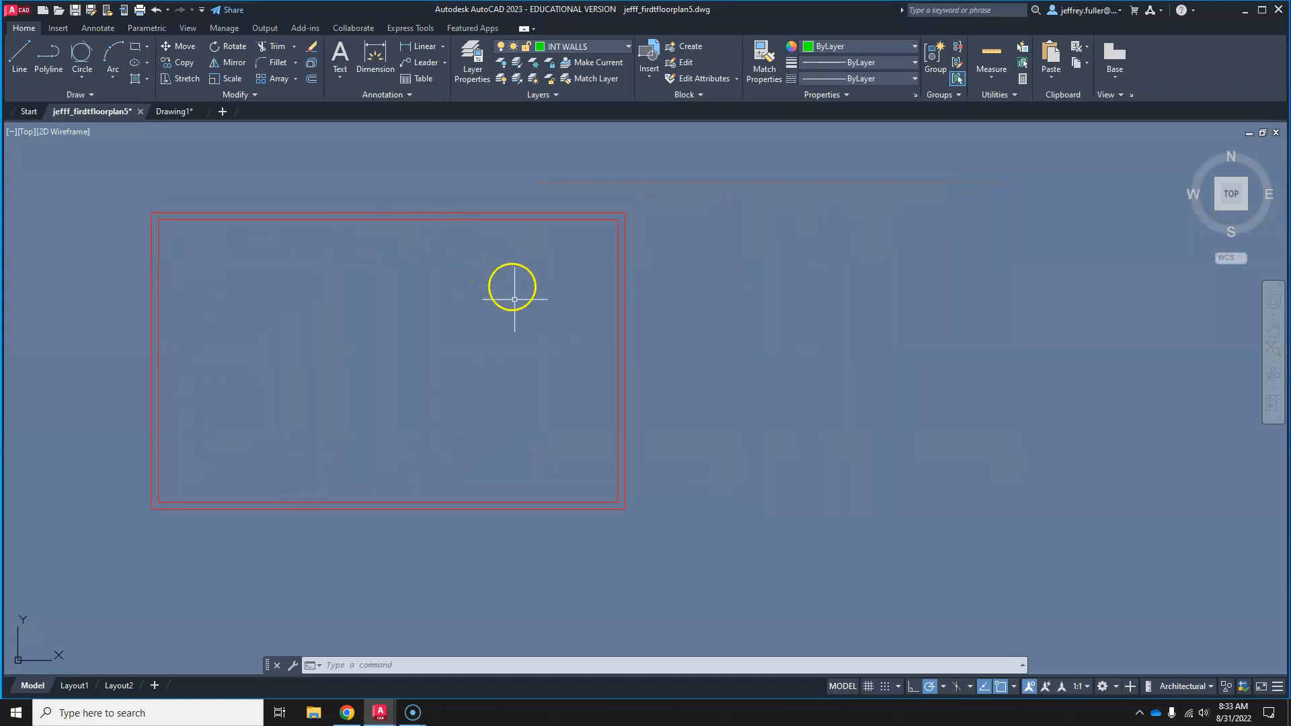
Step: Draw two connected interior wall lines enclosing a room in the lower-left corner of the floor plan
{"action": "middle_click_drag", "start_coordinate": [505, 294], "coordinate": [501, 314]}
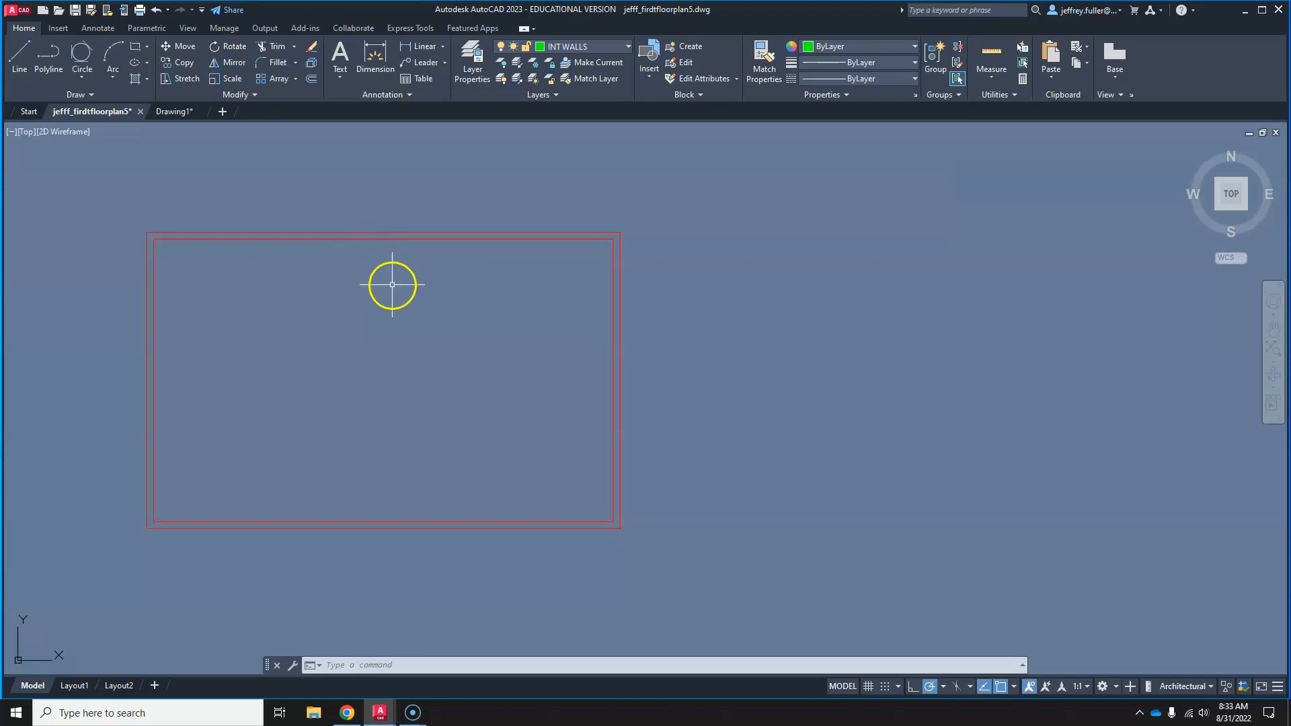
{"action": "left_click", "coordinate": [20, 55]}
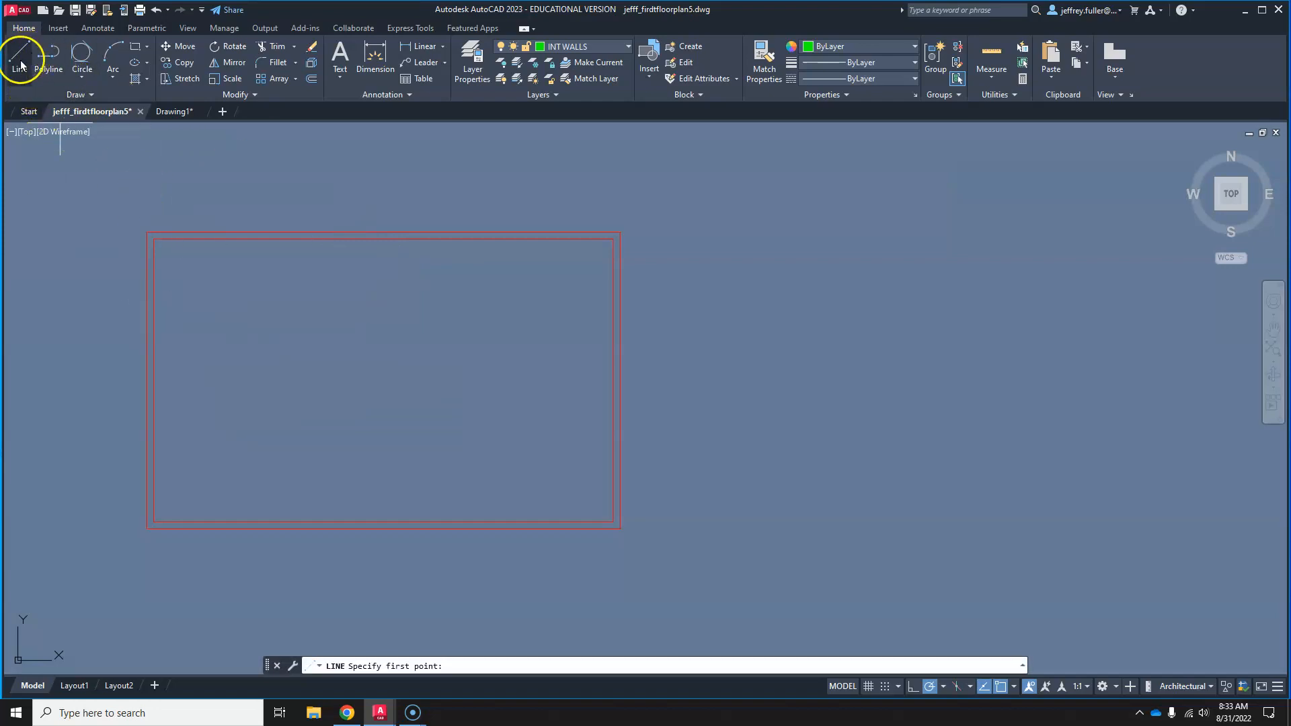
{"action": "left_click", "coordinate": [154, 406]}
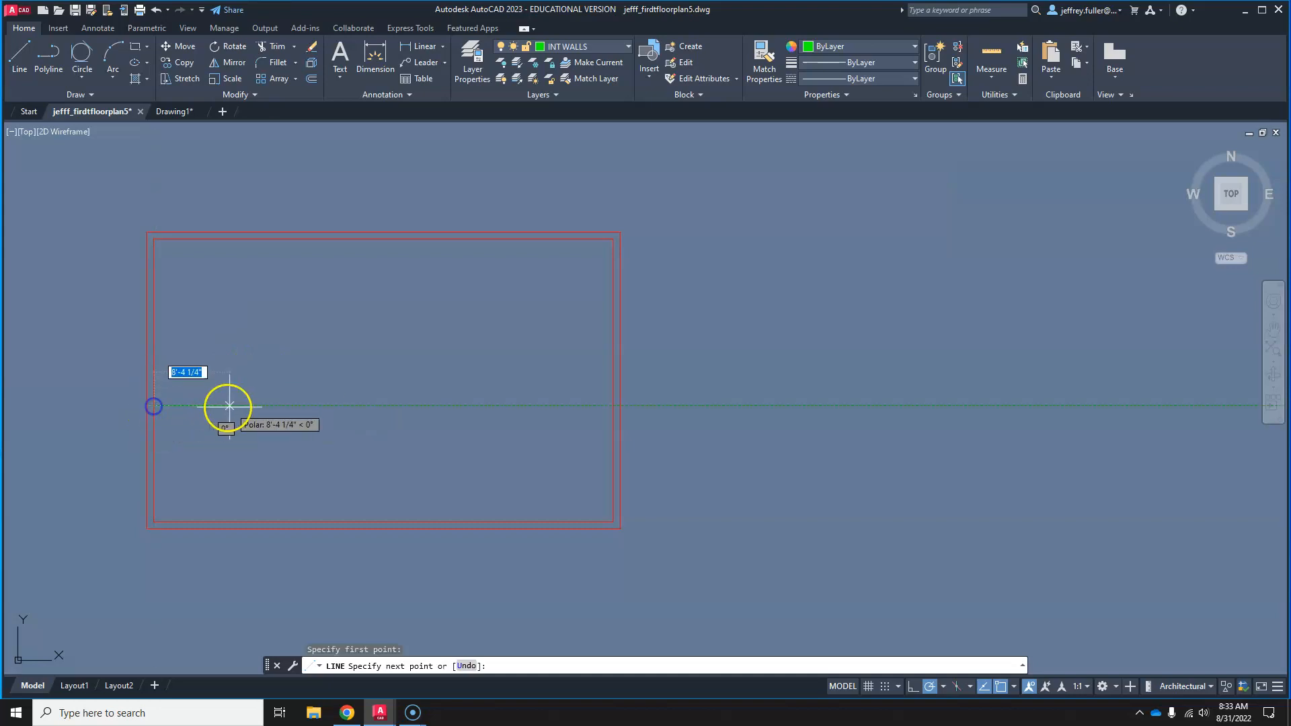
{"action": "left_click", "coordinate": [278, 406]}
{"action": "left_click", "coordinate": [278, 521]}
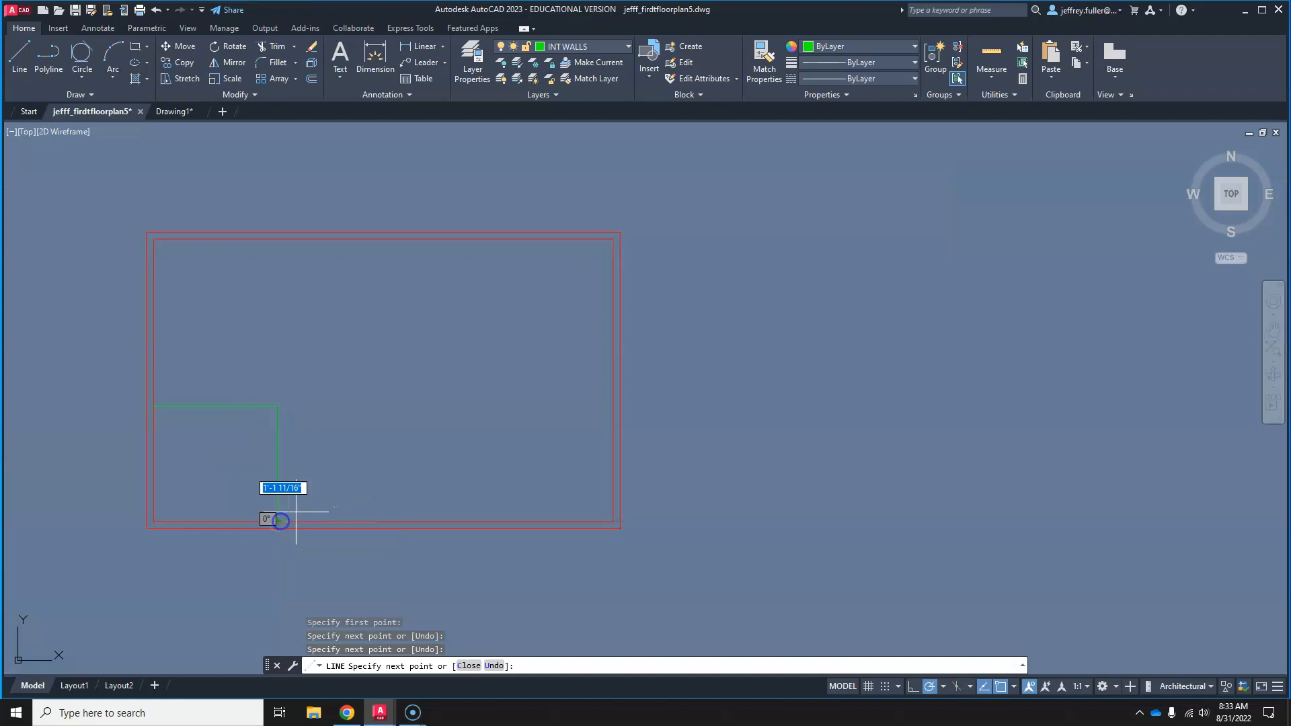
{"action": "key", "text": "Escape"}
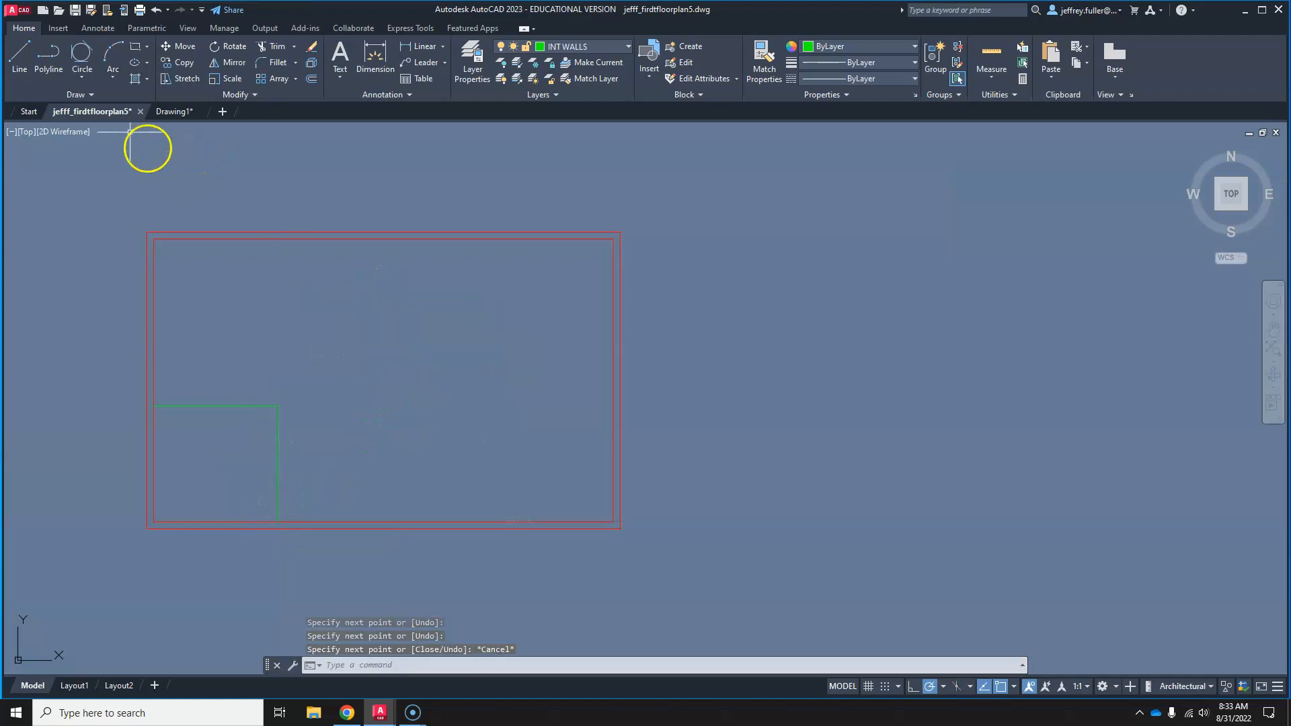
Step: Draw connected lines outlining a room in the upper-left corner of the floor plan
{"action": "left_click", "coordinate": [20, 57]}
{"action": "left_click", "coordinate": [154, 238]}
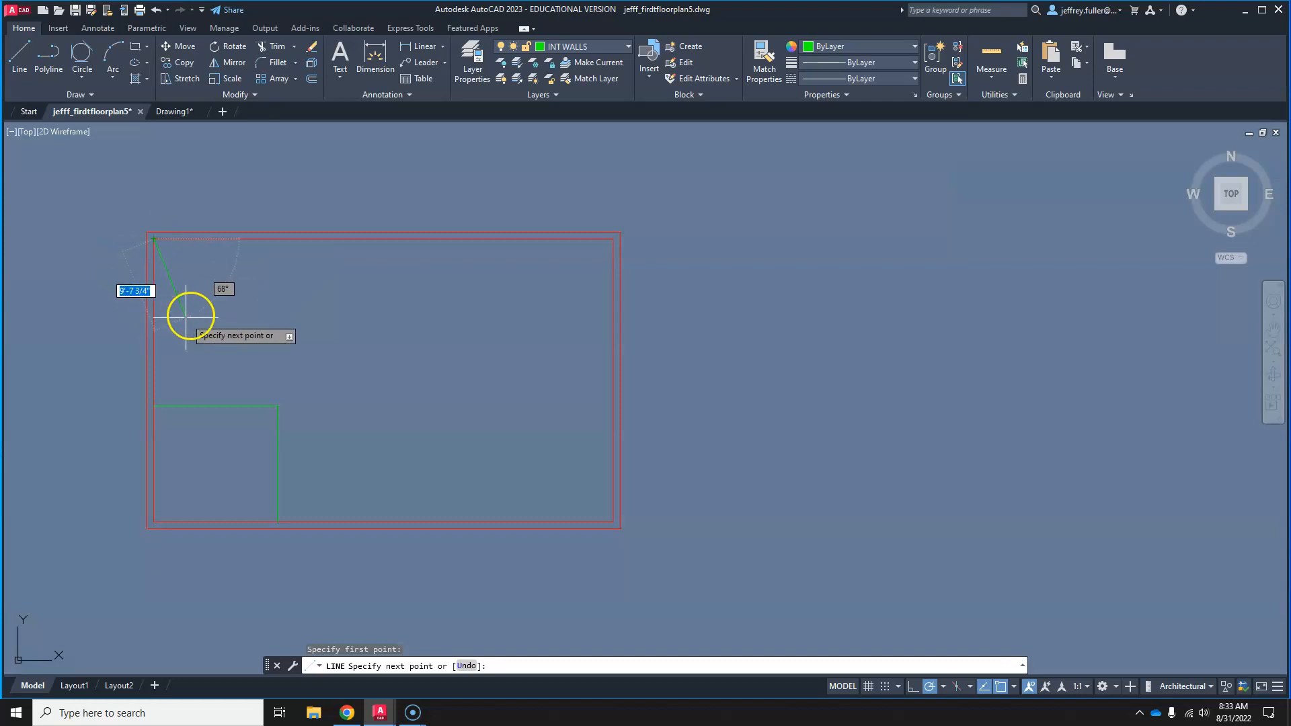
{"action": "left_click", "coordinate": [281, 241]}
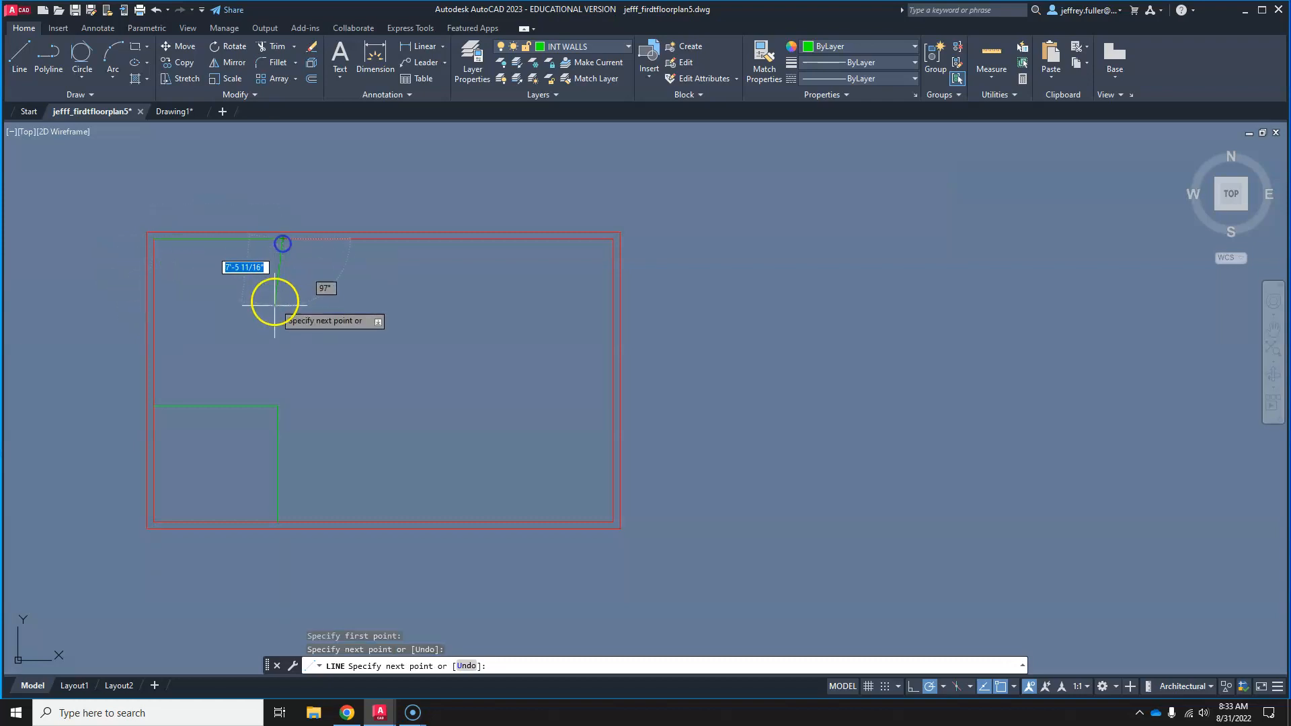
{"action": "left_click", "coordinate": [278, 332]}
{"action": "left_click", "coordinate": [149, 332]}
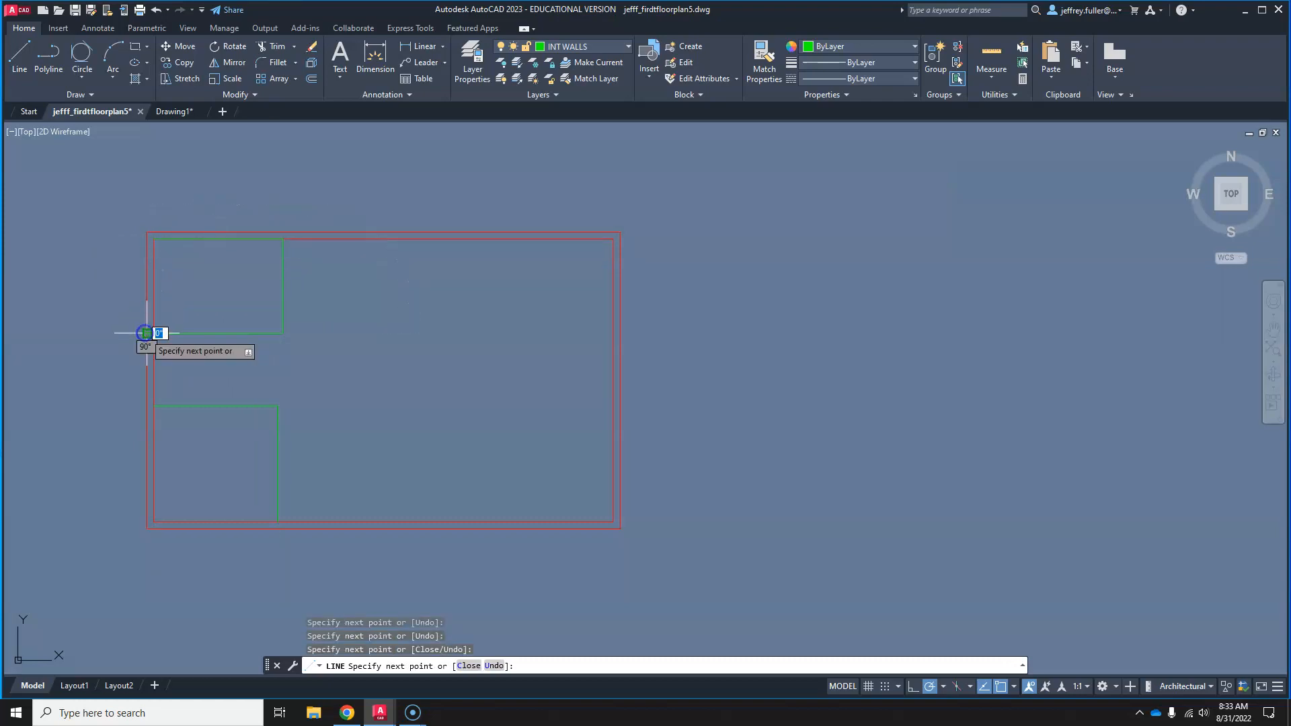
{"action": "key", "text": "Return"}
Step: Draw two connected interior wall lines enclosing a room about 16 feet wide in the upper-right corner of the floor plan
{"action": "left_click", "coordinate": [14, 49]}
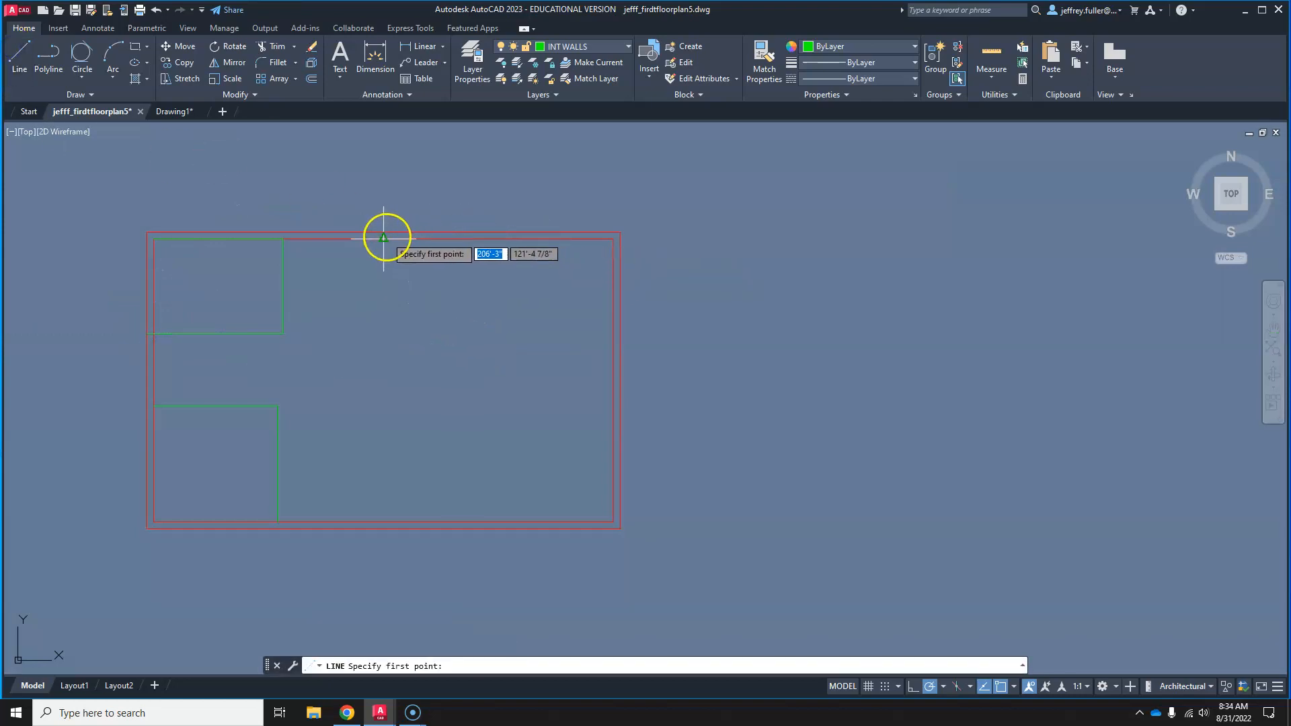
{"action": "left_click", "coordinate": [471, 239]}
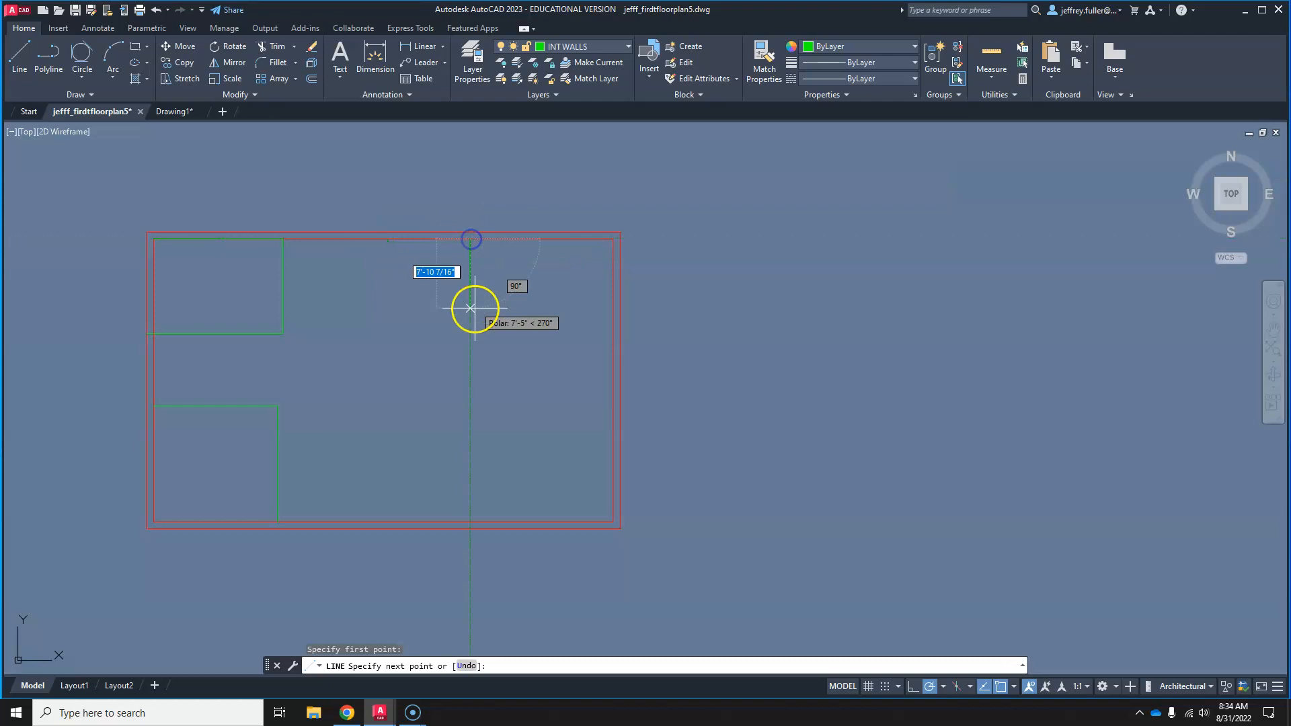
{"action": "left_click", "coordinate": [469, 346]}
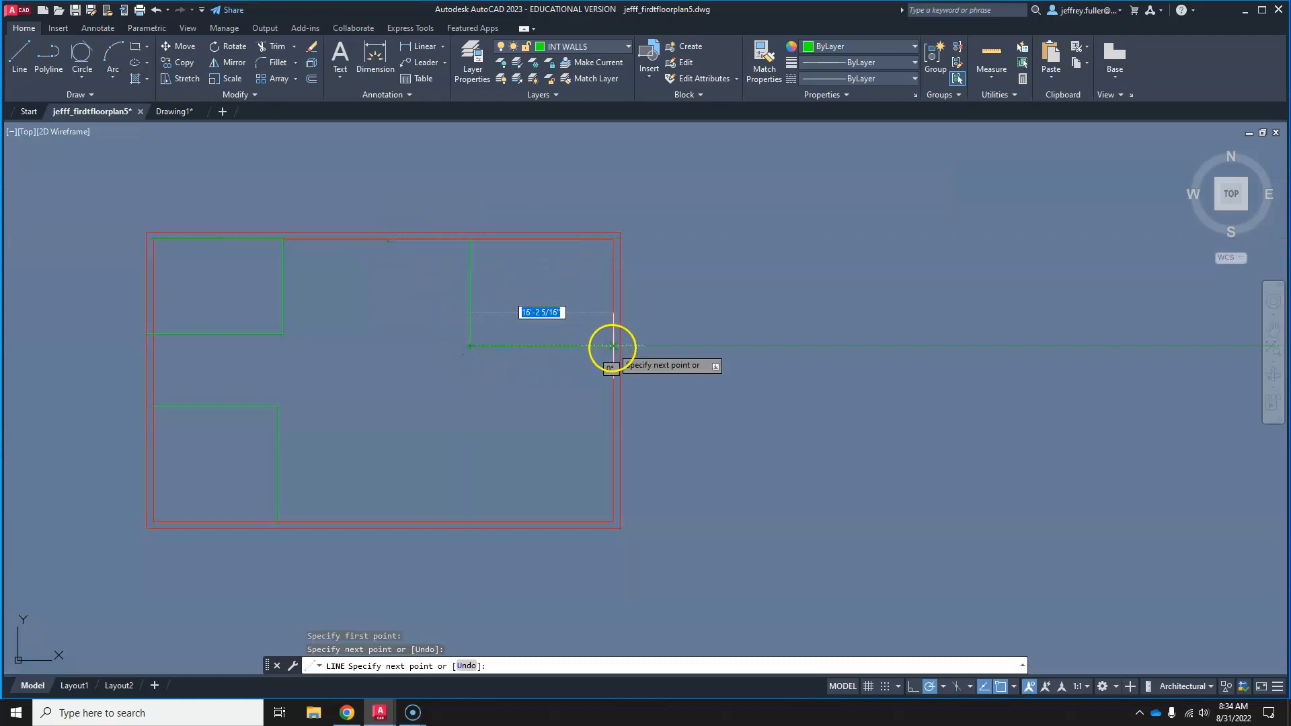
{"action": "left_click", "coordinate": [612, 346]}
{"action": "key", "text": "Escape"}
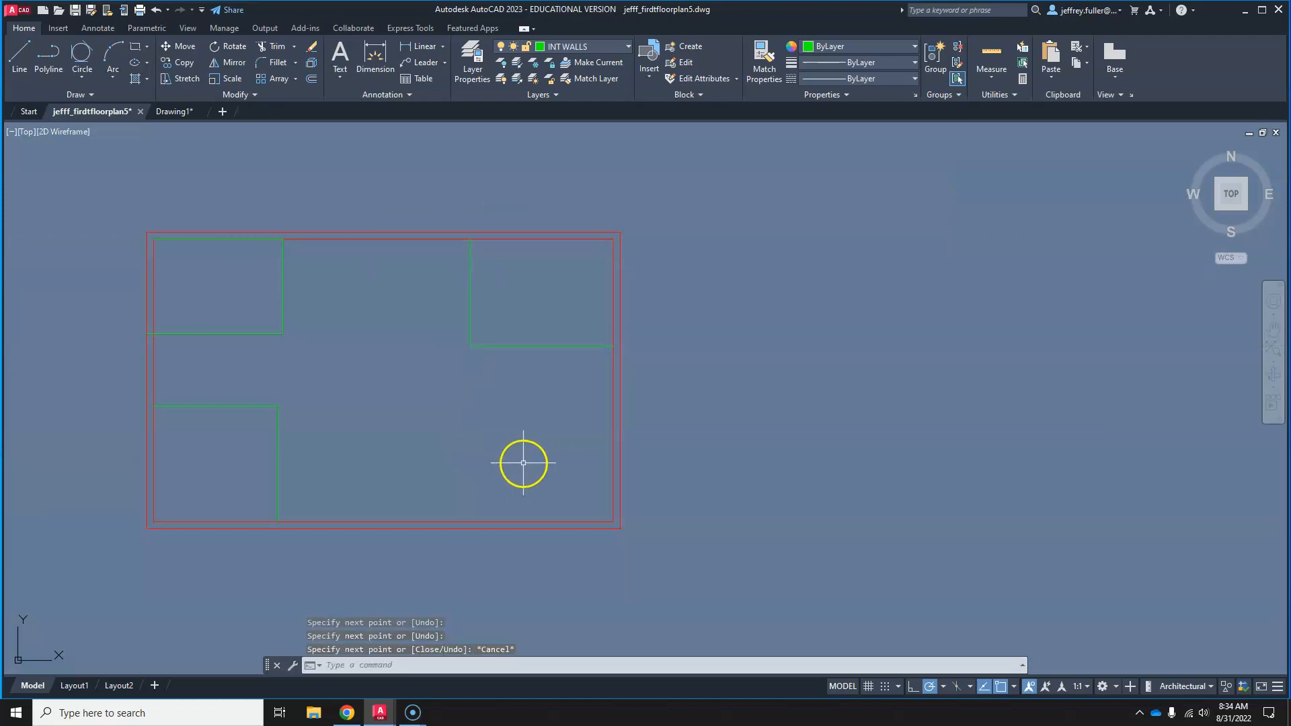
{"action": "left_click", "coordinate": [401, 452]}
{"action": "key", "text": "Escape"}
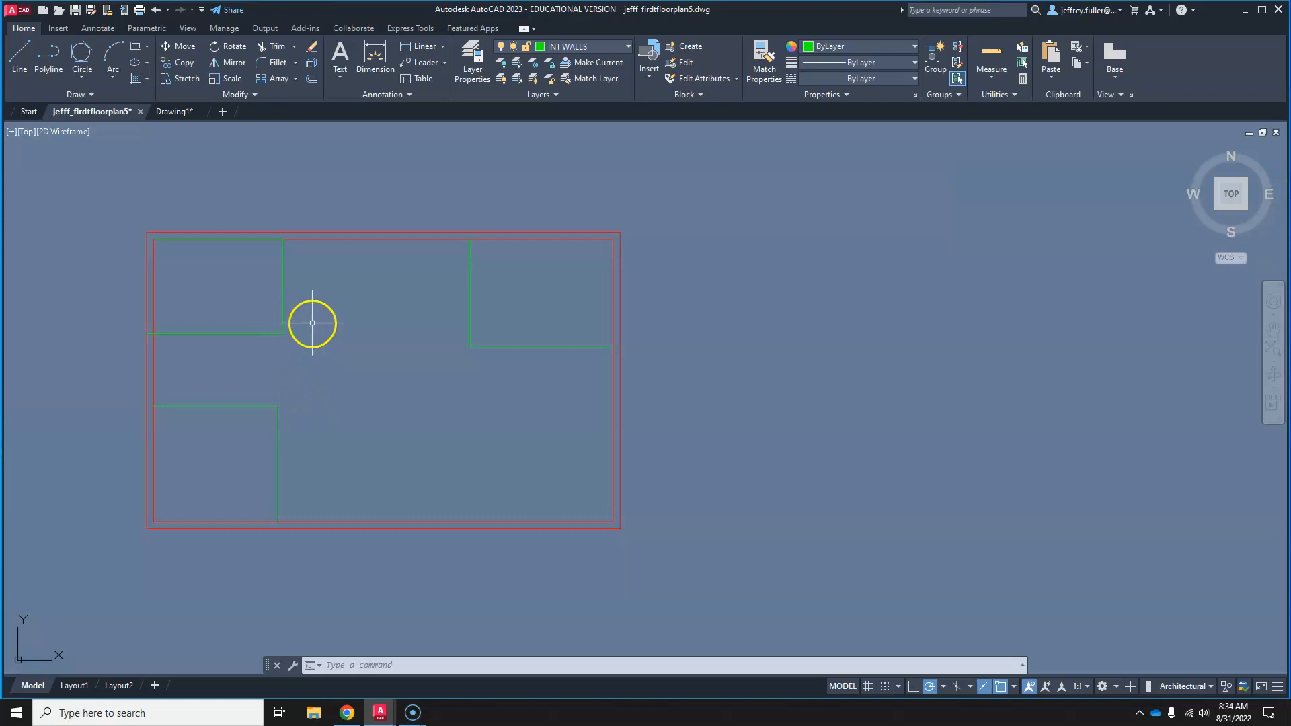
Step: Erase all the sketched interior wall lines, including the one overlapping the upper exterior wall
{"action": "left_click", "coordinate": [527, 315]}
{"action": "mouse_move", "coordinate": [527, 314]}
{"action": "left_mouse_down"}
{"action": "mouse_move", "coordinate": [314, 424]}
{"action": "mouse_move", "coordinate": [240, 430]}
{"action": "mouse_move", "coordinate": [194, 306]}
{"action": "left_mouse_up"}
{"action": "key", "text": "Delete"}
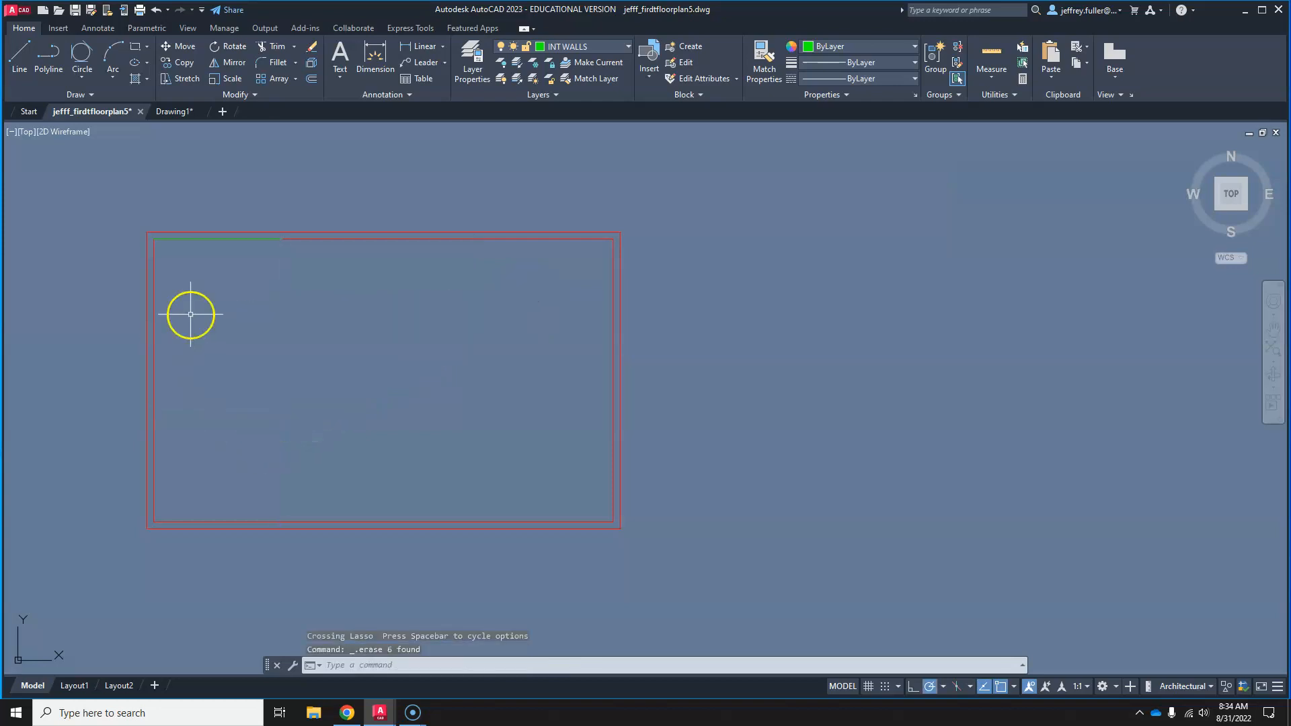
{"action": "left_click", "coordinate": [211, 238]}
{"action": "key", "text": "Delete"}
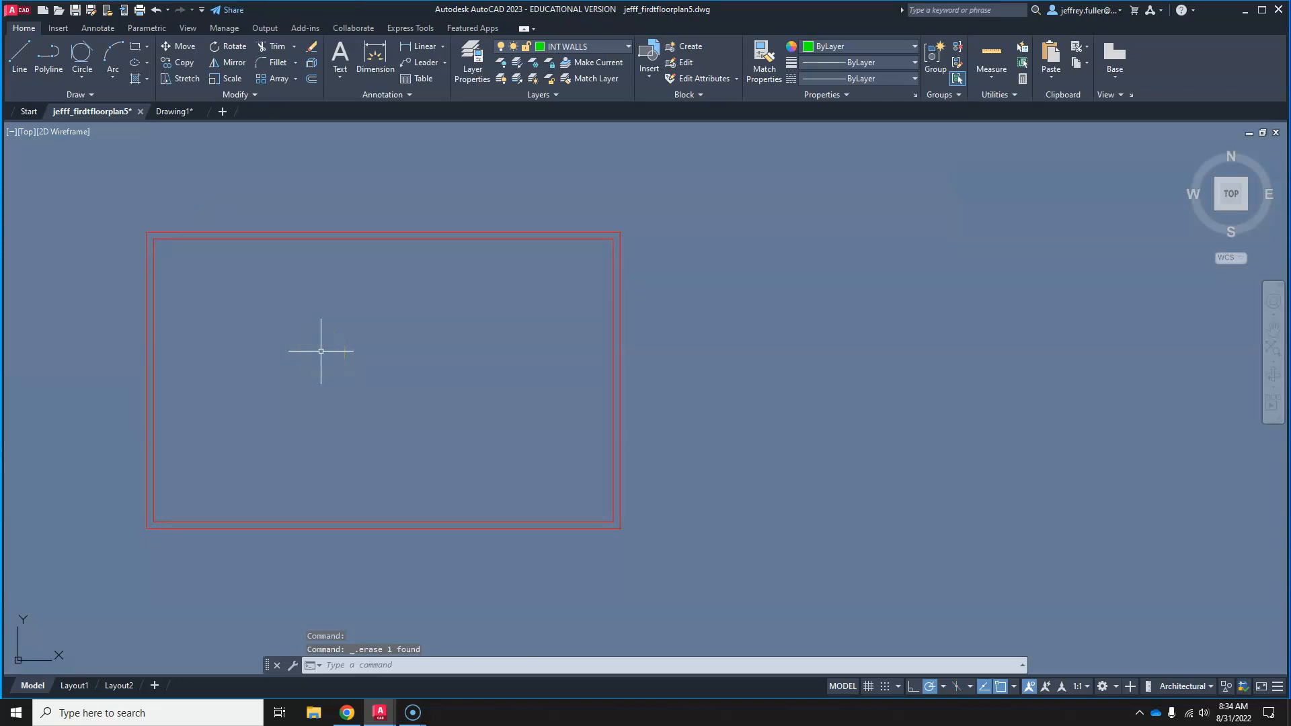
Step: Explode both exterior wall rectangles into separate lines
{"action": "left_click", "coordinate": [695, 196]}
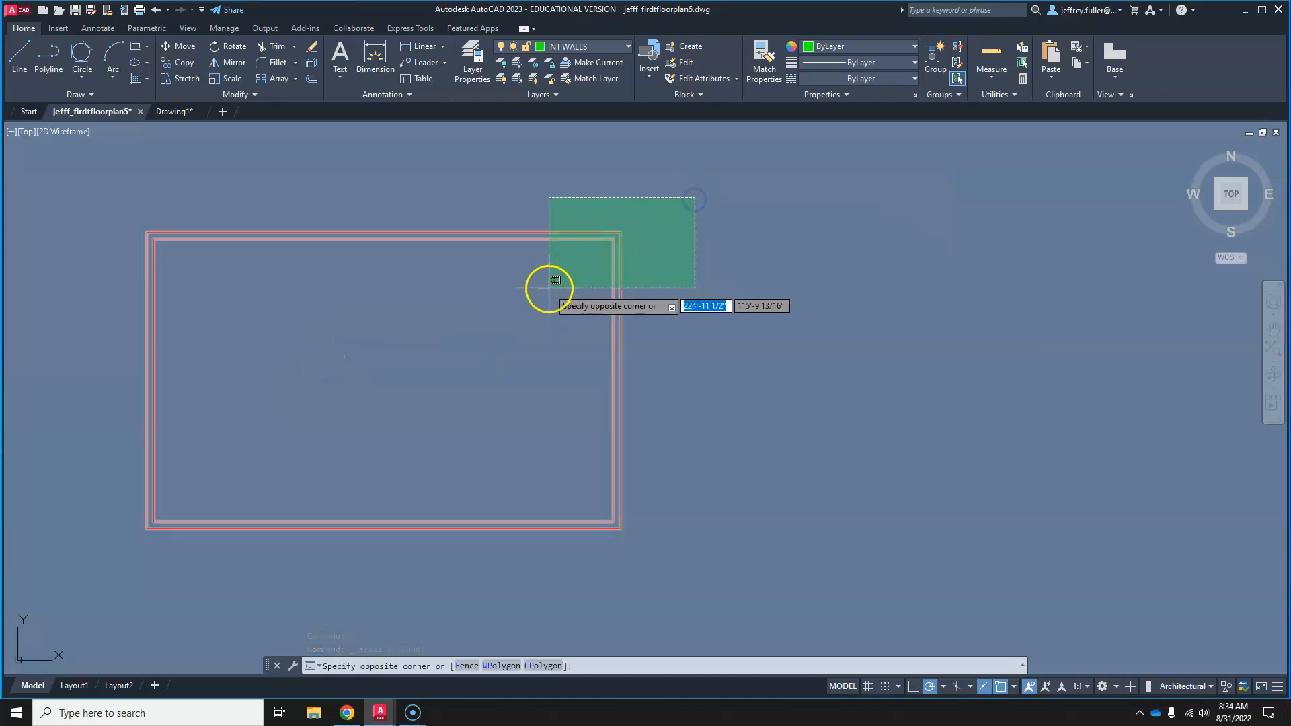
{"action": "left_click", "coordinate": [549, 289]}
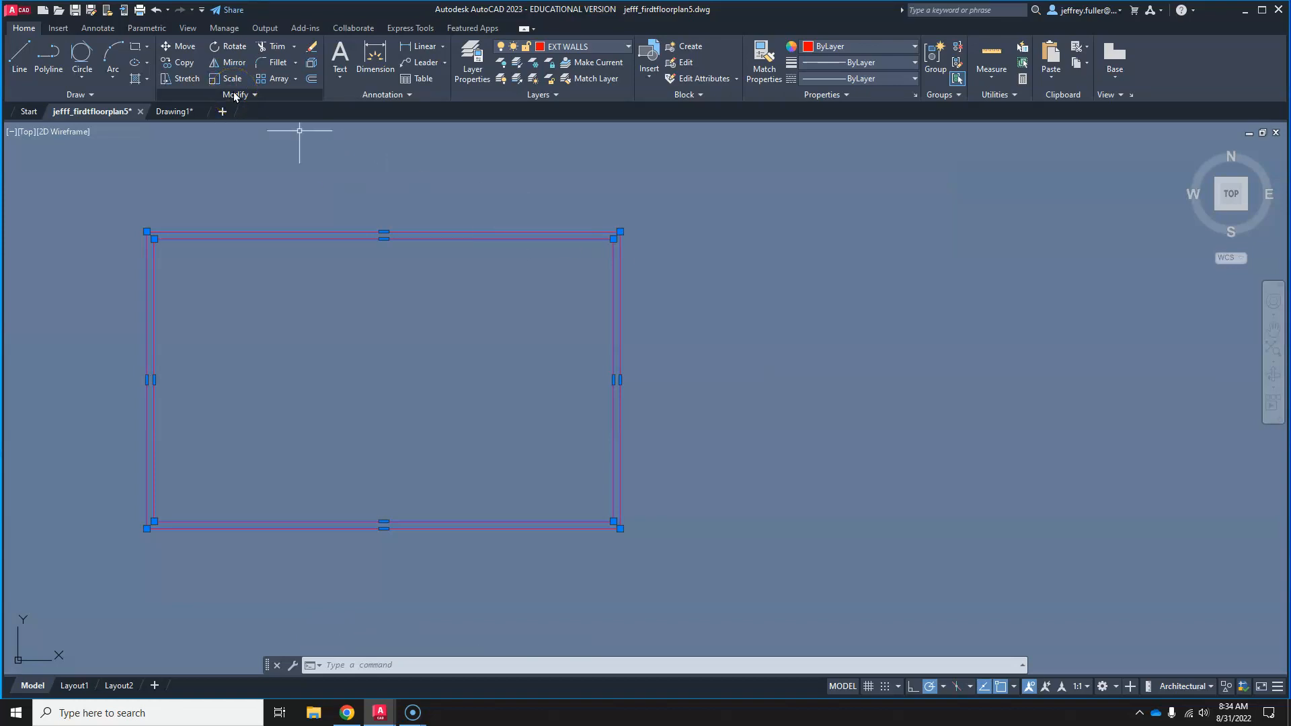
{"action": "left_click", "coordinate": [312, 65]}
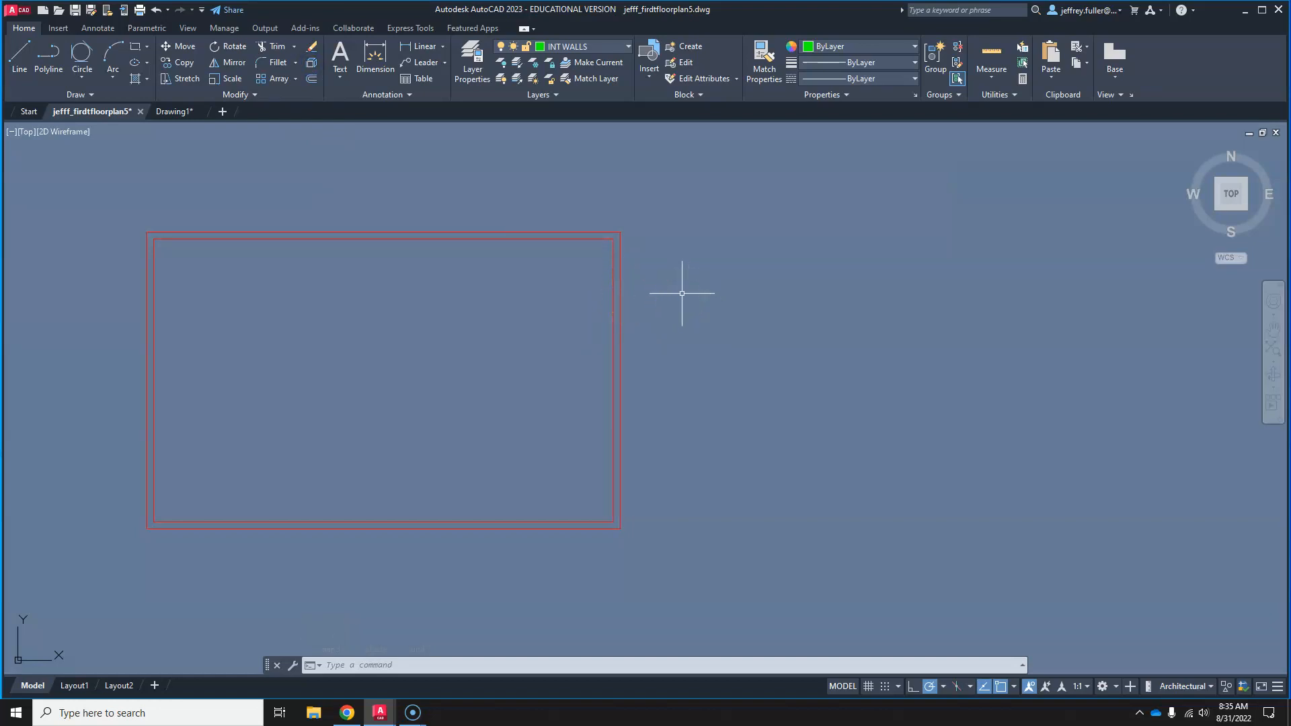
Step: Offset the inner lines of the right and bottom exterior walls 22' toward the inside of the house
{"action": "middle_click_drag", "start_coordinate": [306, 352], "coordinate": [339, 357]}
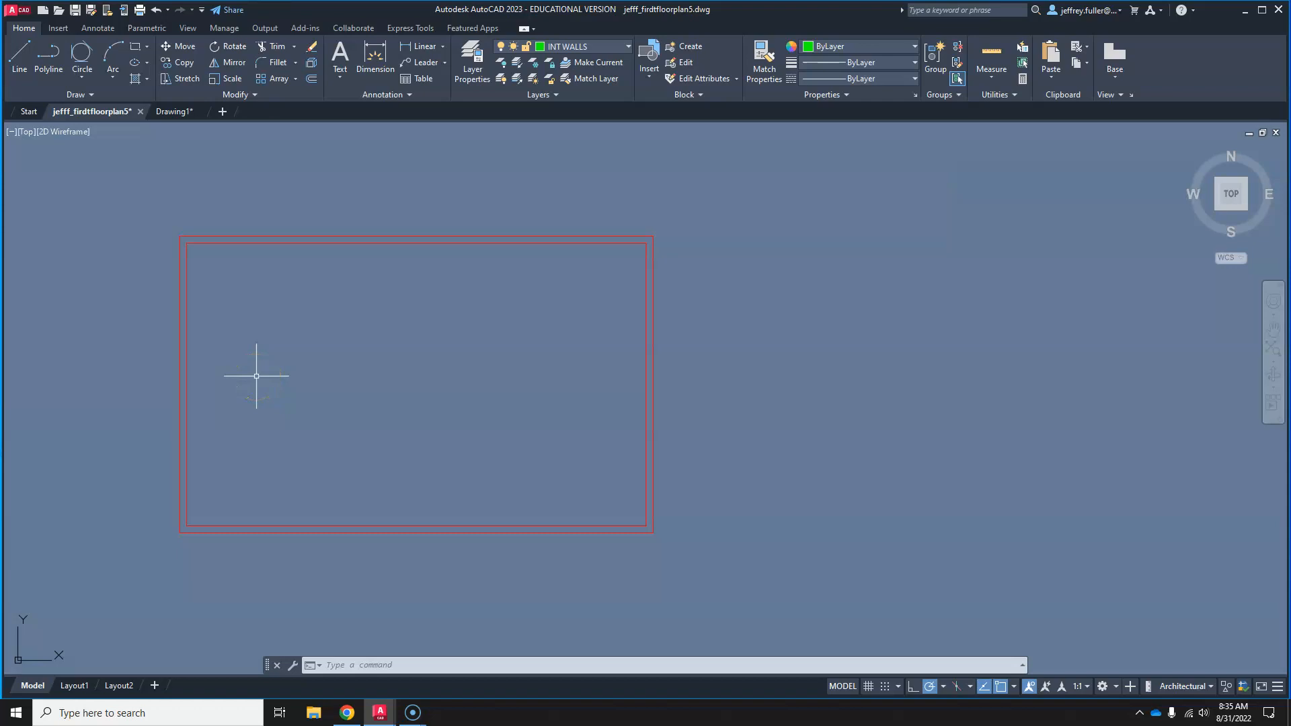
{"action": "mouse_move", "coordinate": [257, 376]}
{"action": "middle_mouse_down"}
{"action": "mouse_move", "coordinate": [280, 381]}
{"action": "mouse_move", "coordinate": [274, 366]}
{"action": "middle_mouse_up"}
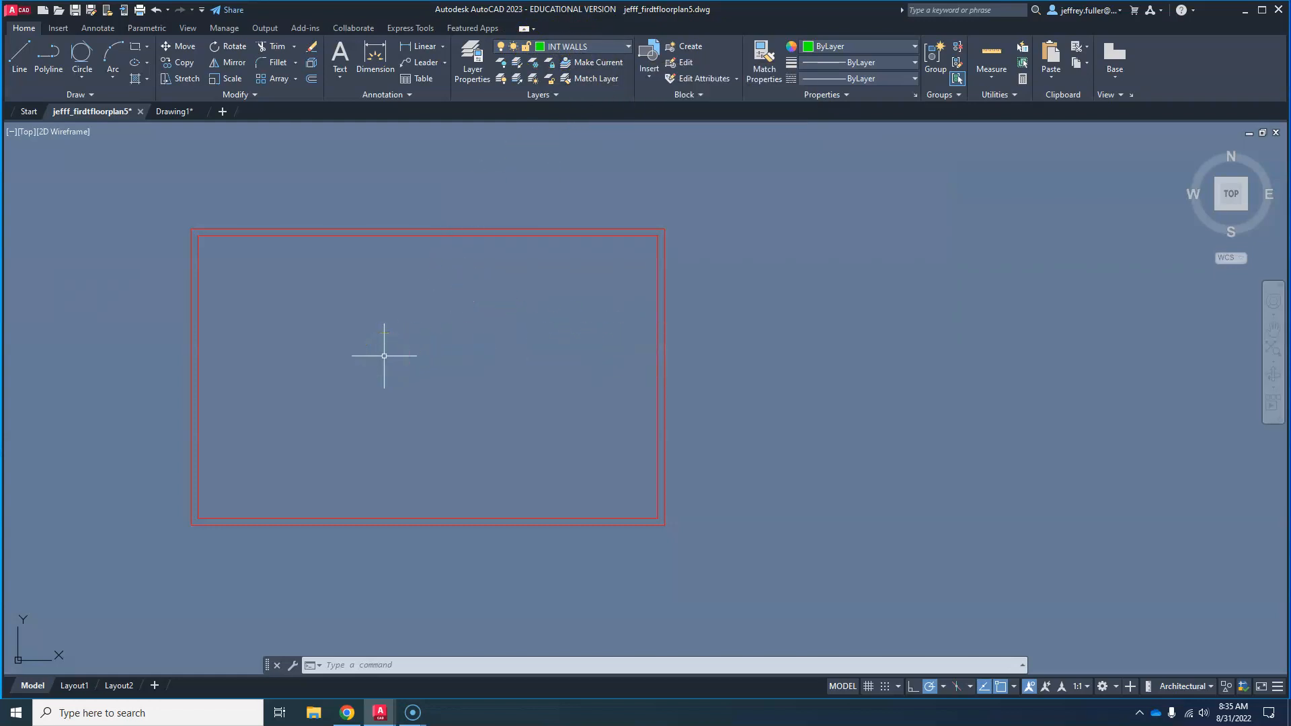
{"action": "left_click", "coordinate": [312, 82]}
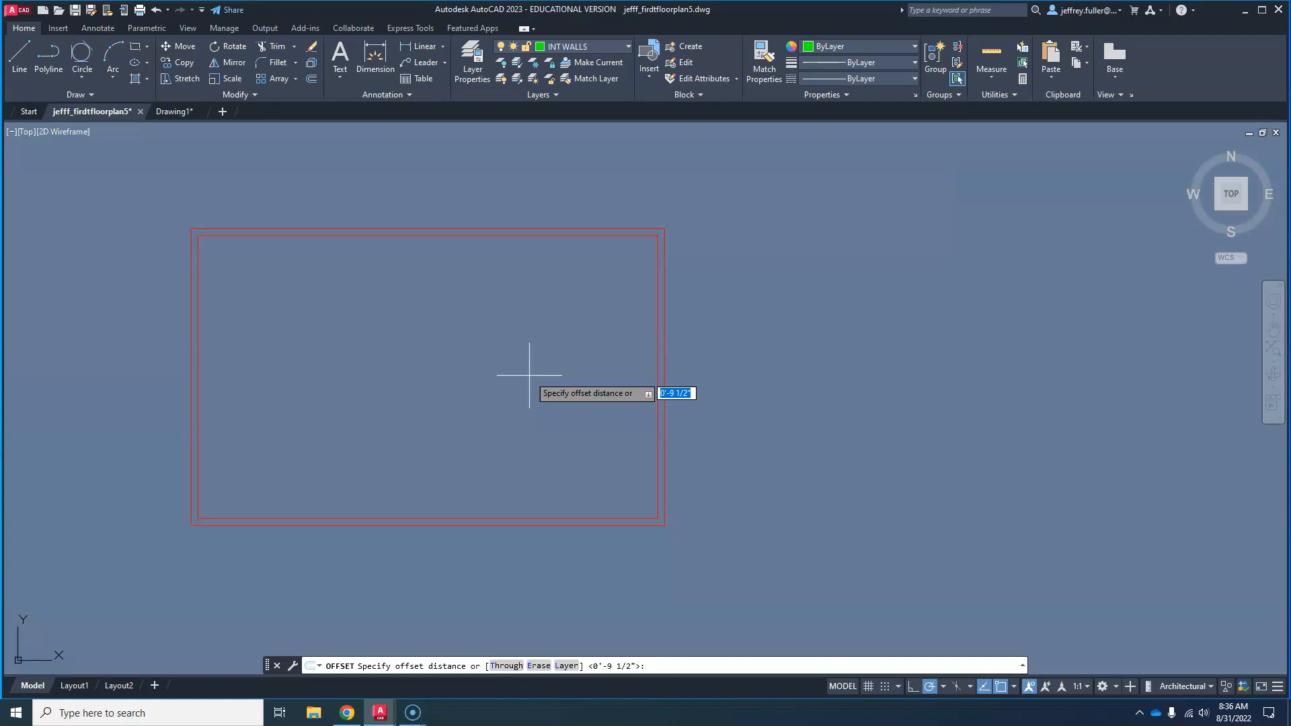
{"action": "left_click", "coordinate": [548, 395]}
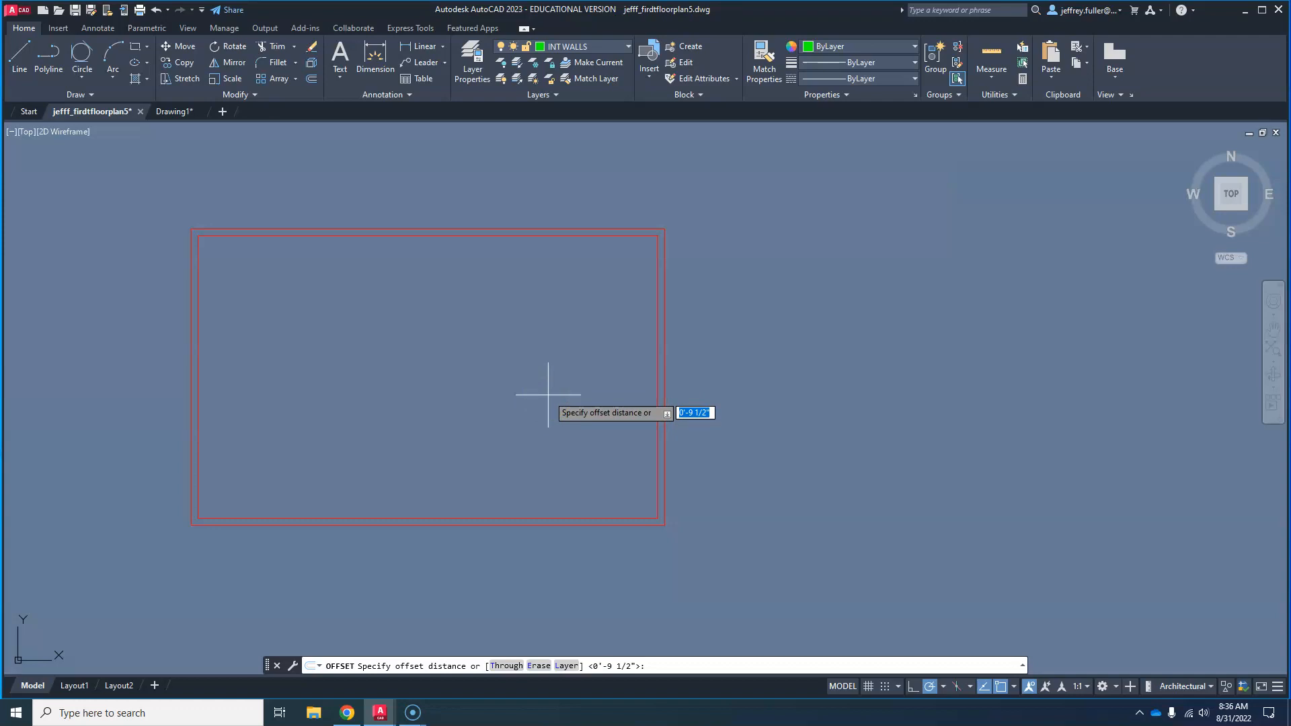
{"action": "type", "text": "2"}
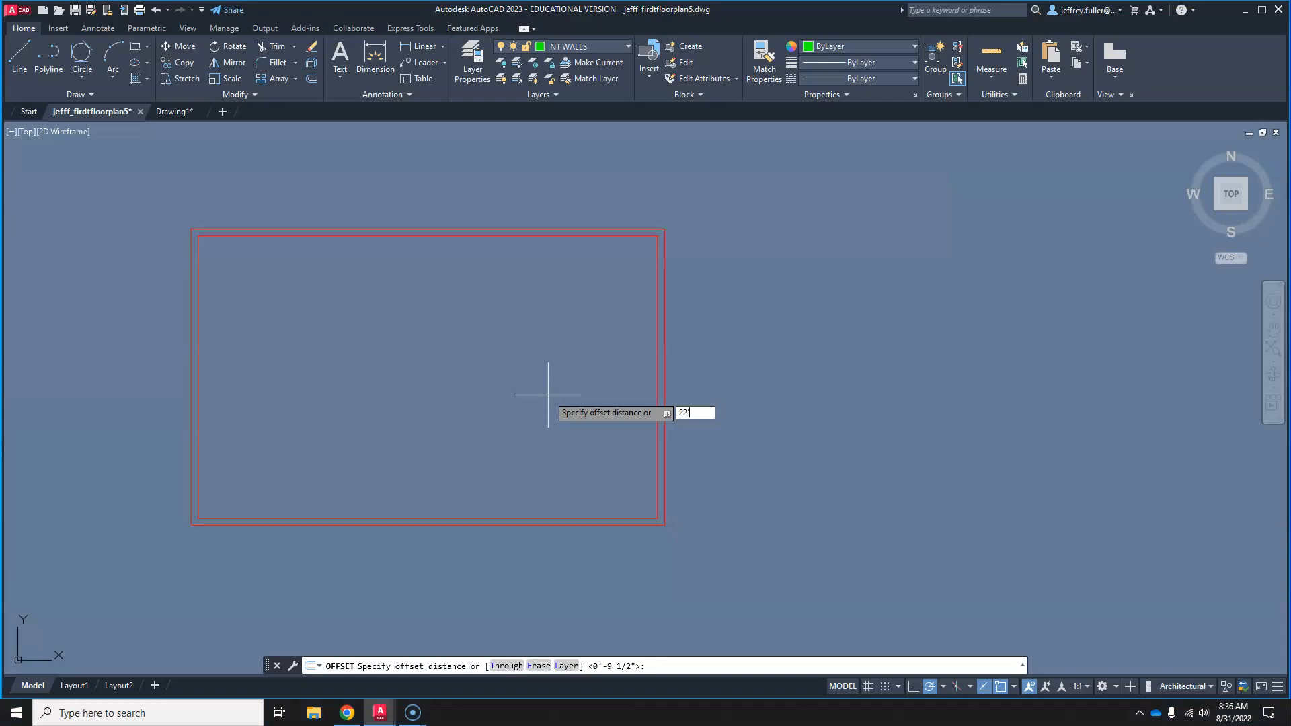
{"action": "type", "text": "2'"}
{"action": "key", "text": "Return"}
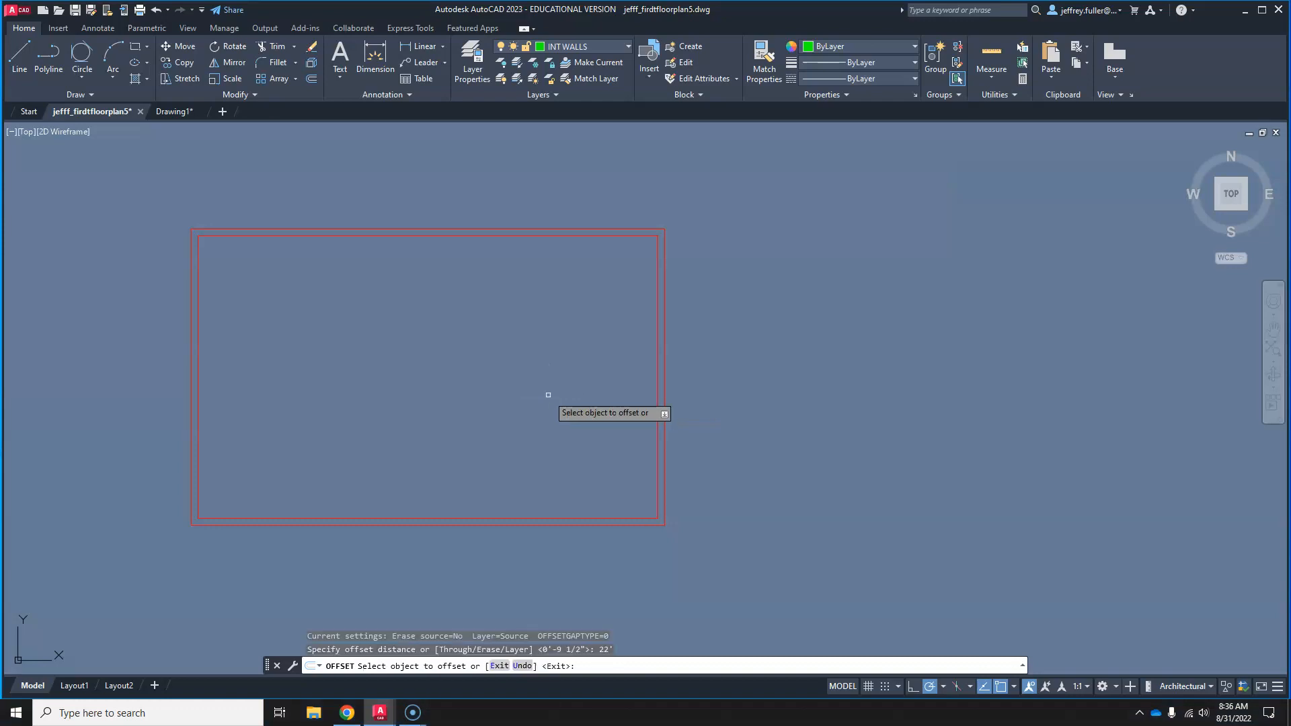
{"action": "left_click", "coordinate": [657, 395]}
{"action": "left_click", "coordinate": [551, 396]}
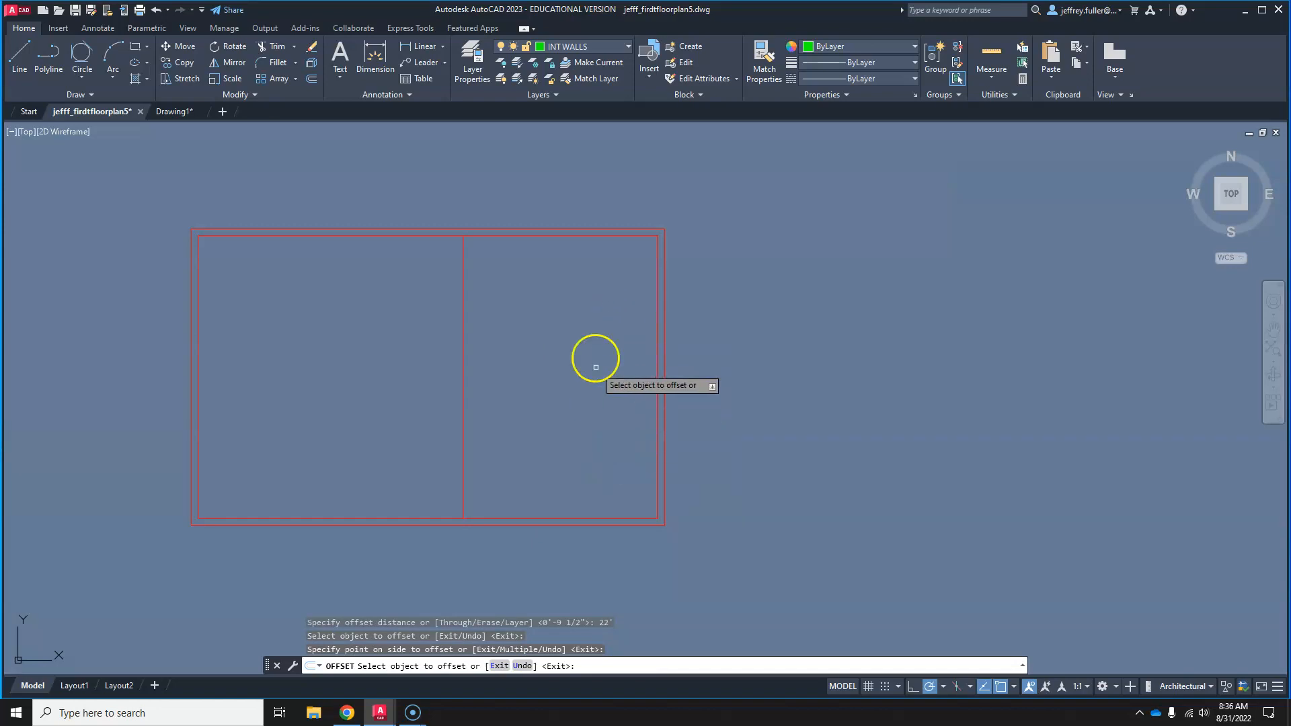
{"action": "left_click", "coordinate": [570, 519]}
{"action": "left_click", "coordinate": [571, 395]}
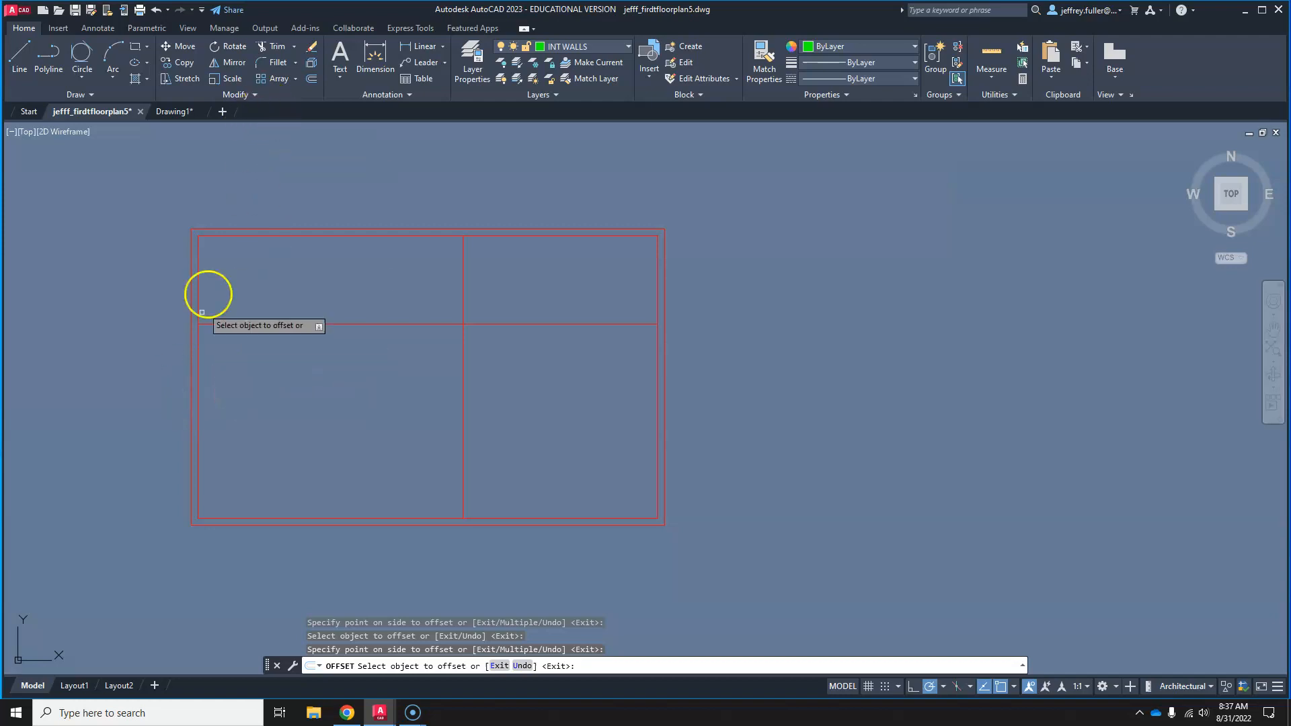
Step: Offset the left exterior wall's inner line 12' inward, and offset the resulting line another 36" to the right
{"action": "left_click", "coordinate": [198, 424]}
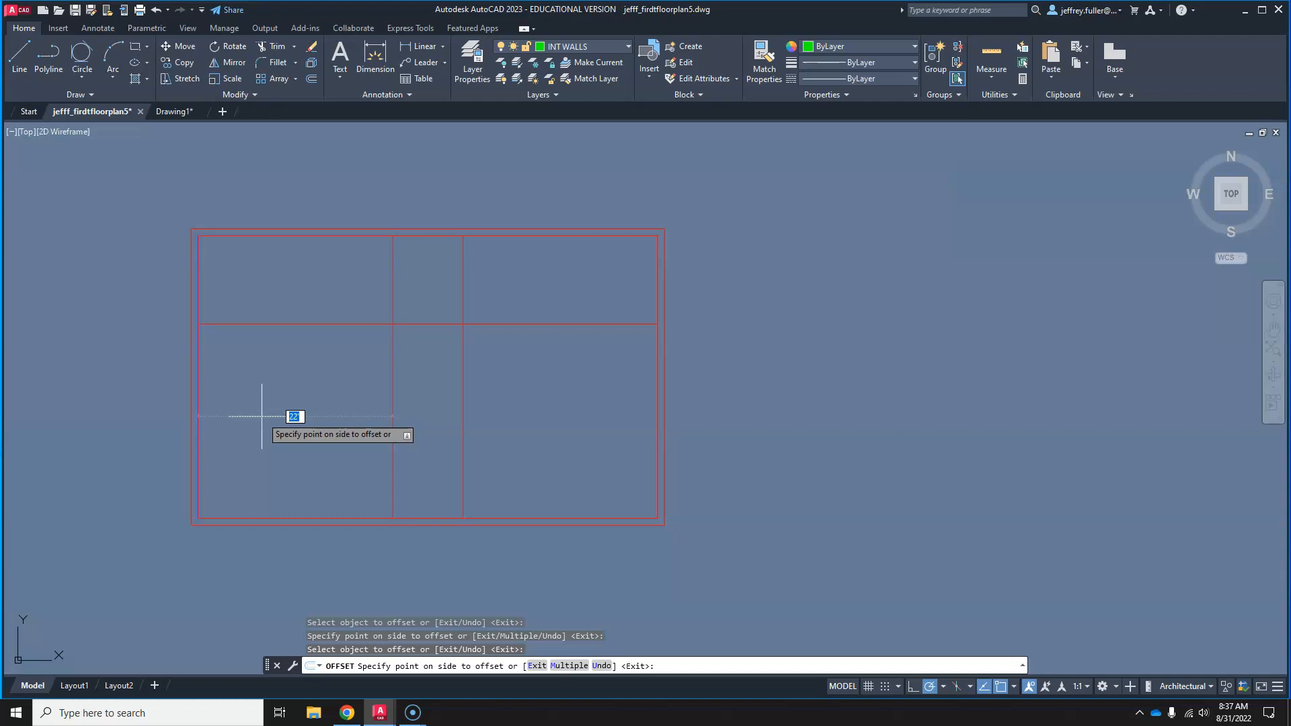
{"action": "type", "text": "12'"}
{"action": "key", "text": "Return"}
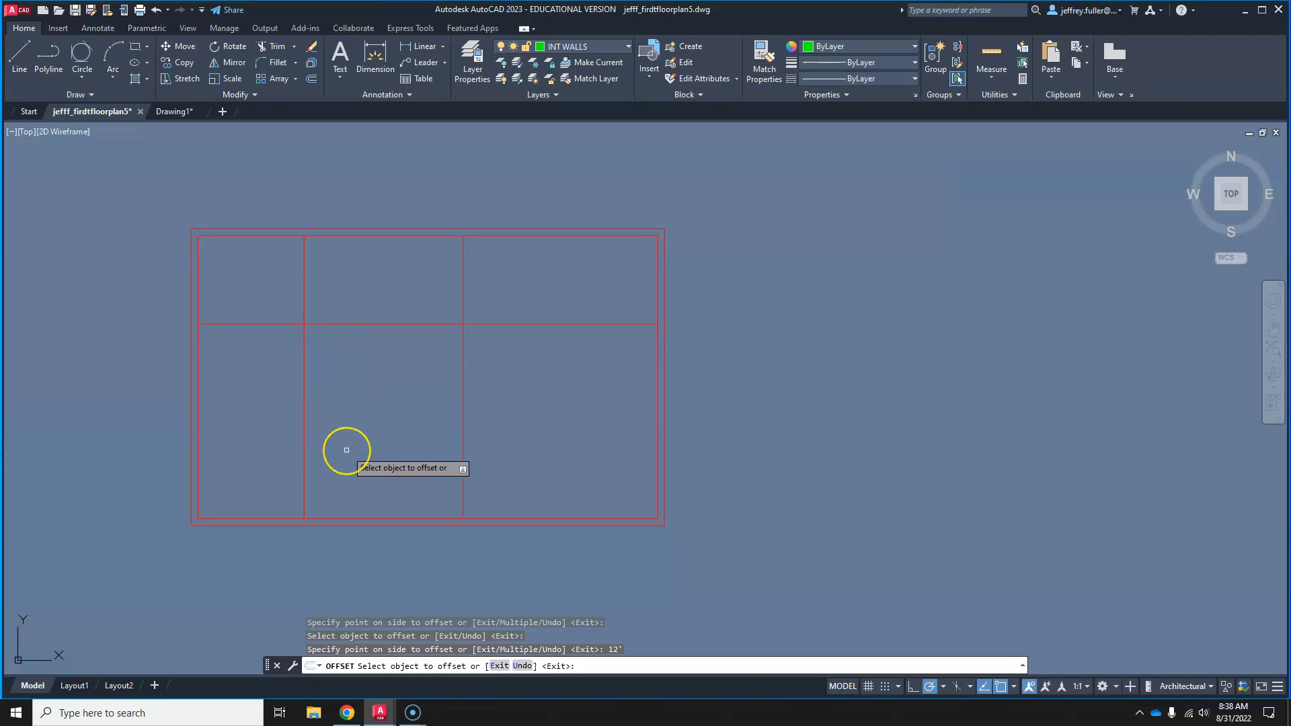
{"action": "left_click", "coordinate": [303, 408]}
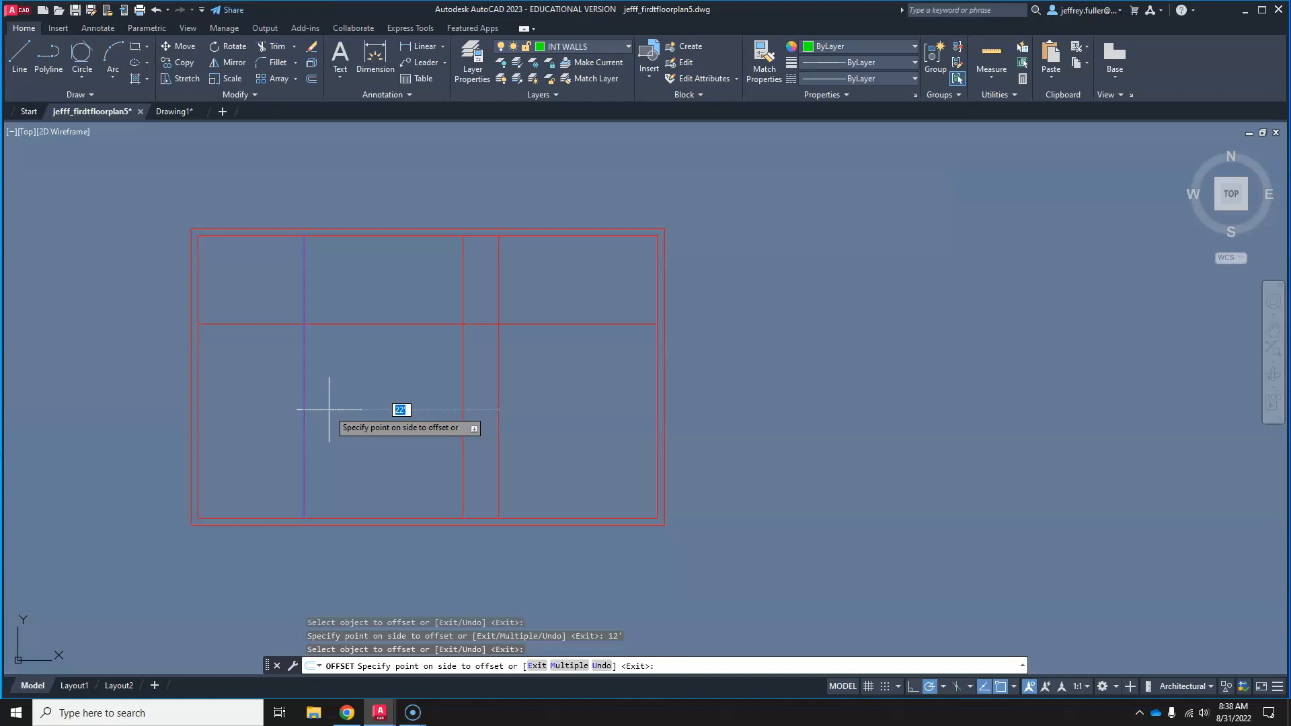
{"action": "type", "text": "36"}
{"action": "key", "text": "Return"}
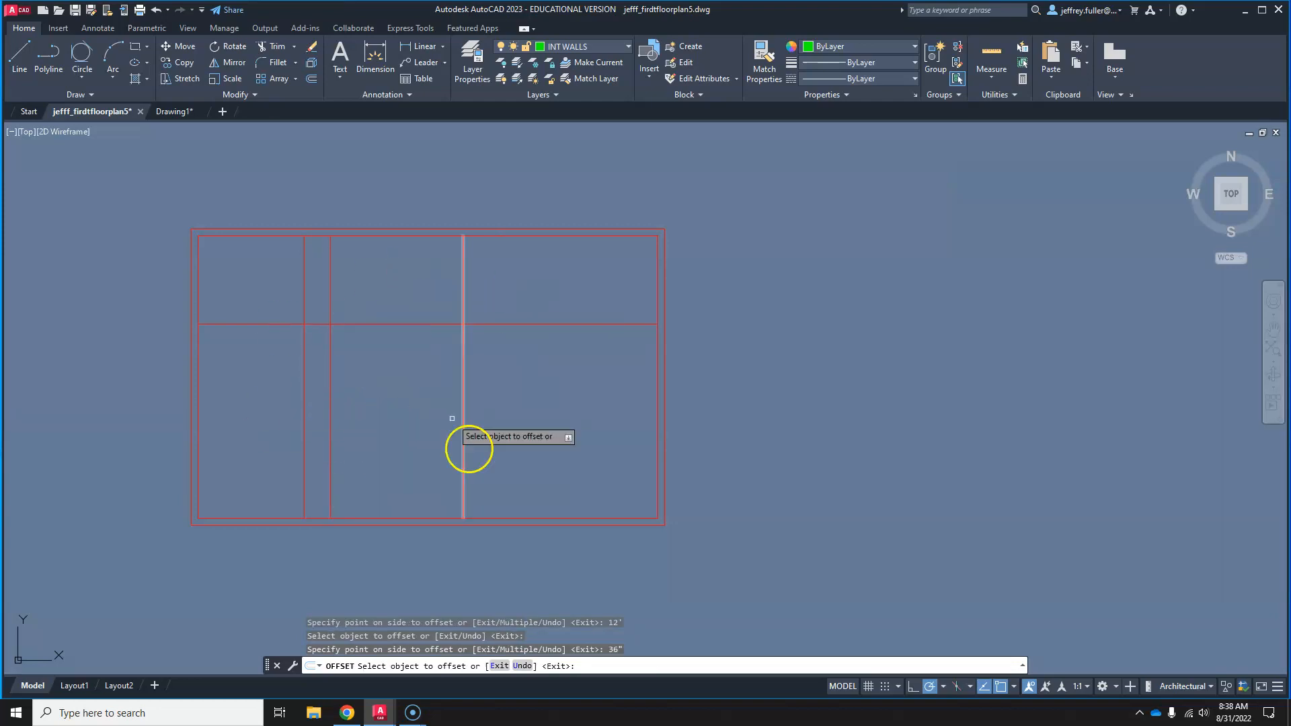
Step: End the Offset command and move the four new interior lines to the INT WALLS layer
{"action": "key", "text": "Escape"}
{"action": "key", "text": "Escape"}
{"action": "left_click", "coordinate": [547, 281]}
{"action": "left_click", "coordinate": [251, 455]}
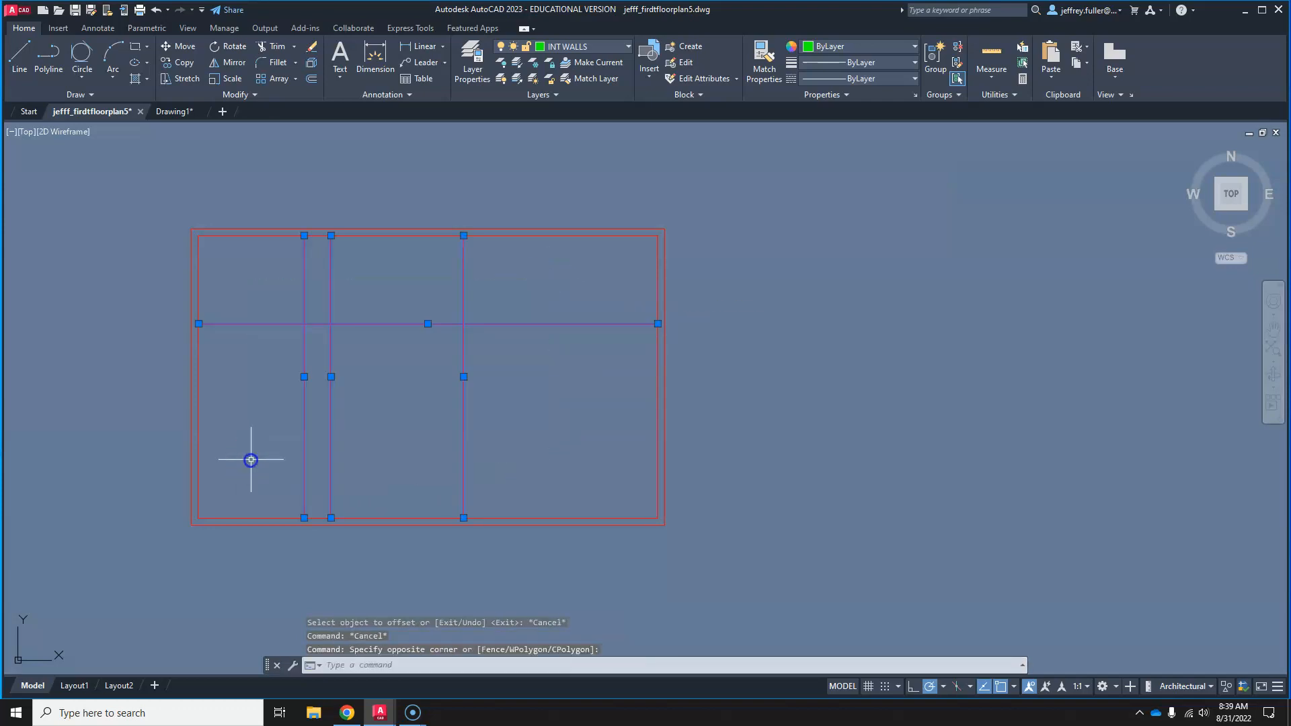
{"action": "left_click", "coordinate": [622, 47]}
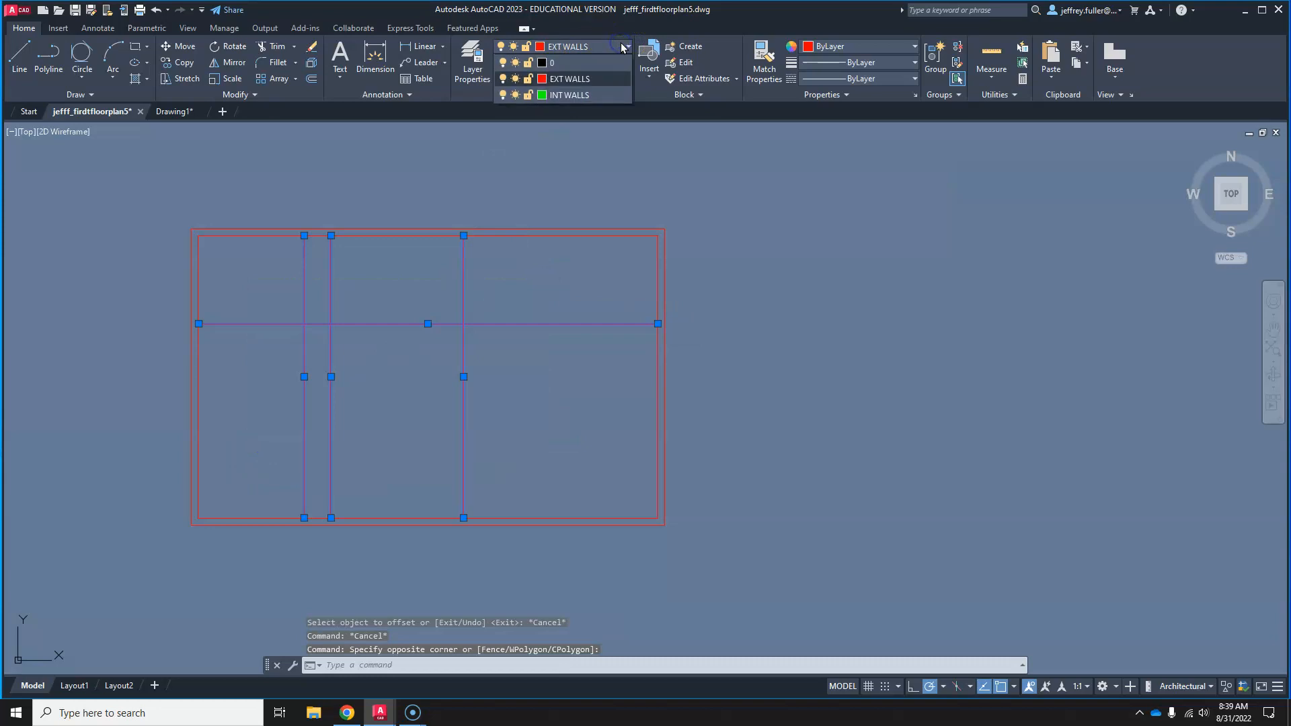
{"action": "left_click", "coordinate": [579, 92]}
{"action": "key", "text": "Escape"}
{"action": "middle_click_drag", "start_coordinate": [588, 442], "coordinate": [649, 431]}
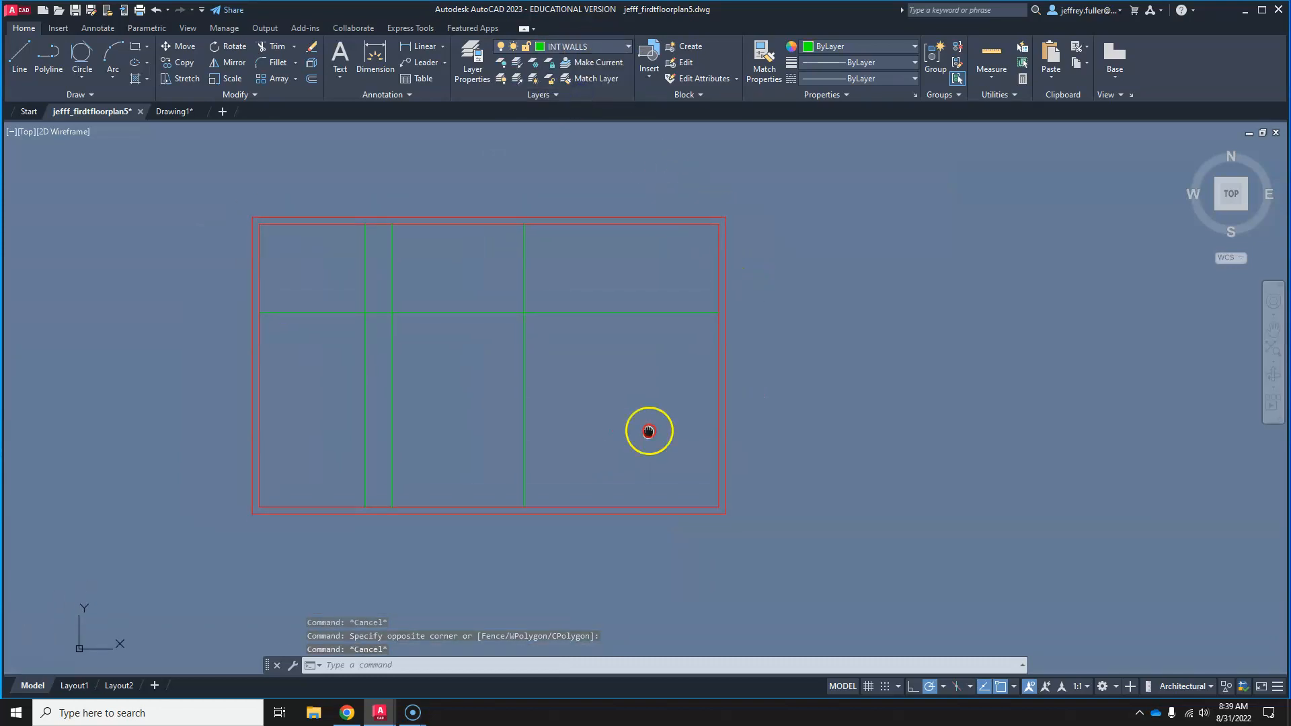
{"action": "scroll", "coordinate": [450, 426], "scroll_direction": "up", "scroll_amount": 2}
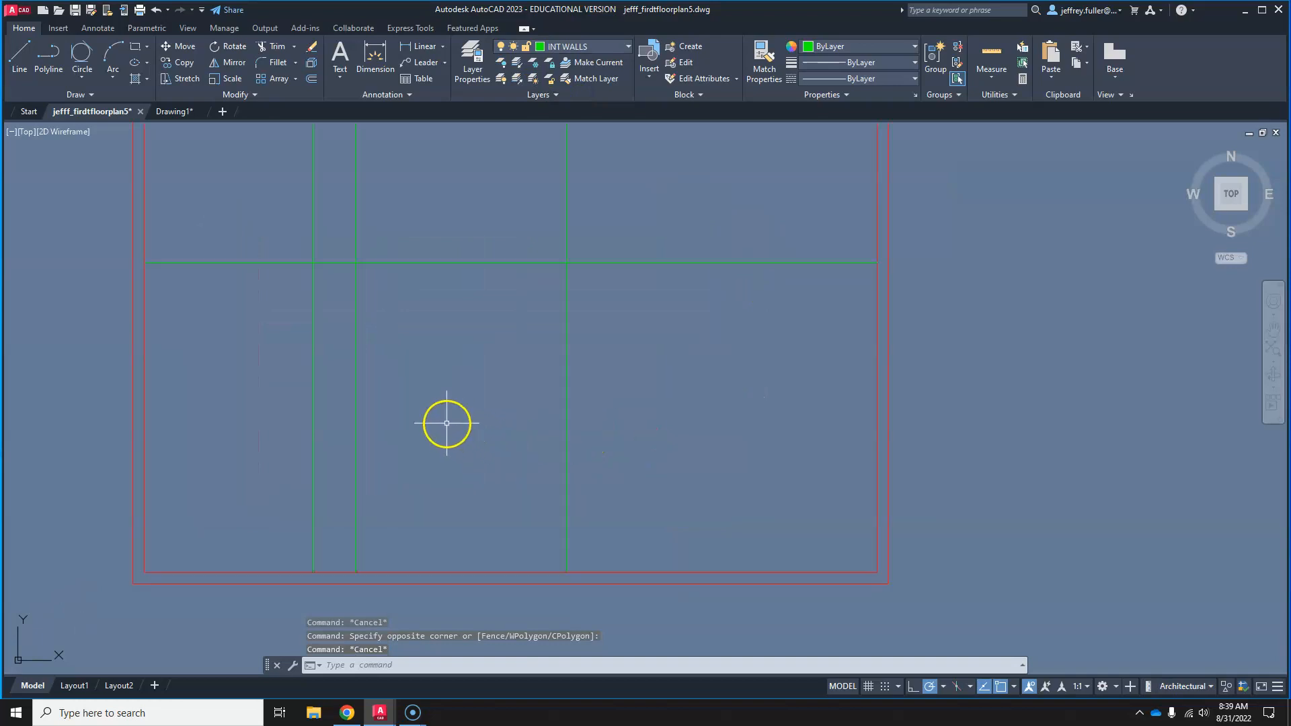
{"action": "mouse_move", "coordinate": [446, 424]}
{"action": "middle_mouse_down"}
{"action": "mouse_move", "coordinate": [574, 438]}
{"action": "mouse_move", "coordinate": [572, 394]}
{"action": "middle_mouse_up"}
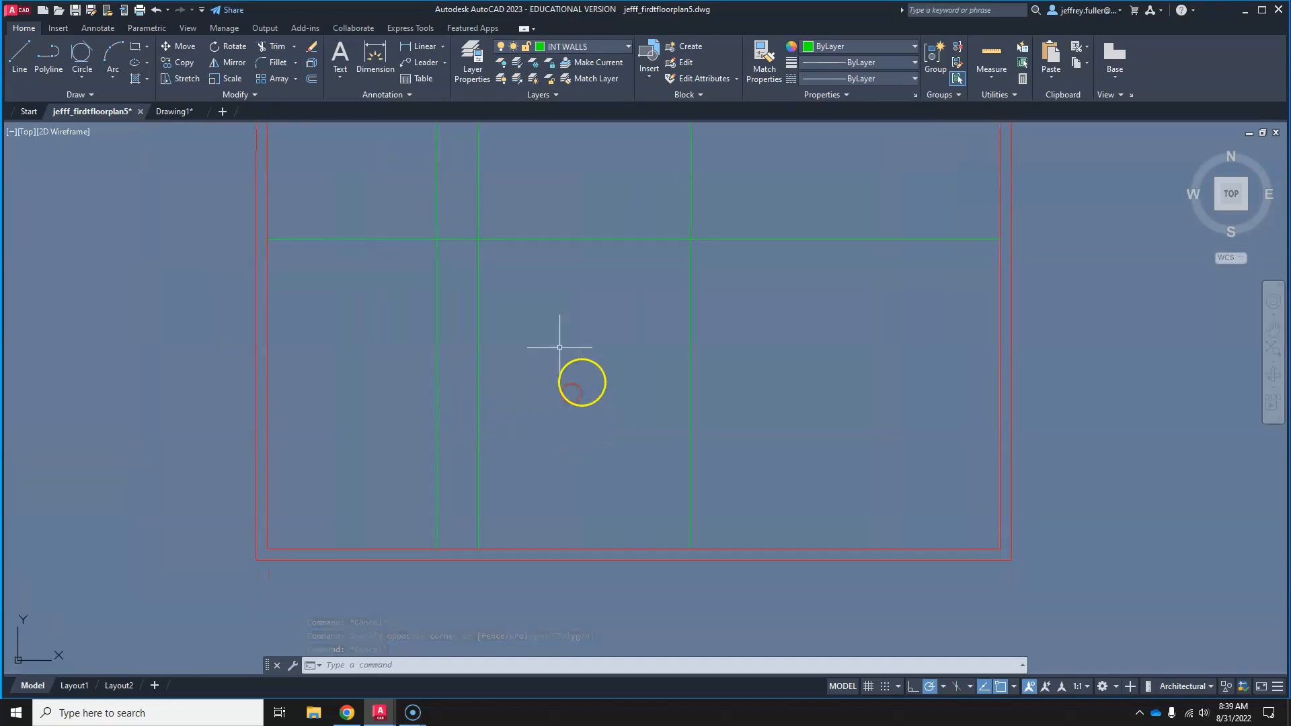
Step: Quick-measure the width and depth of the upper-left room
{"action": "scroll", "coordinate": [377, 390], "scroll_direction": "down", "scroll_amount": 2}
{"action": "mouse_move", "coordinate": [377, 390]}
{"action": "middle_mouse_down"}
{"action": "mouse_move", "coordinate": [366, 490]}
{"action": "mouse_move", "coordinate": [334, 396]}
{"action": "middle_mouse_up"}
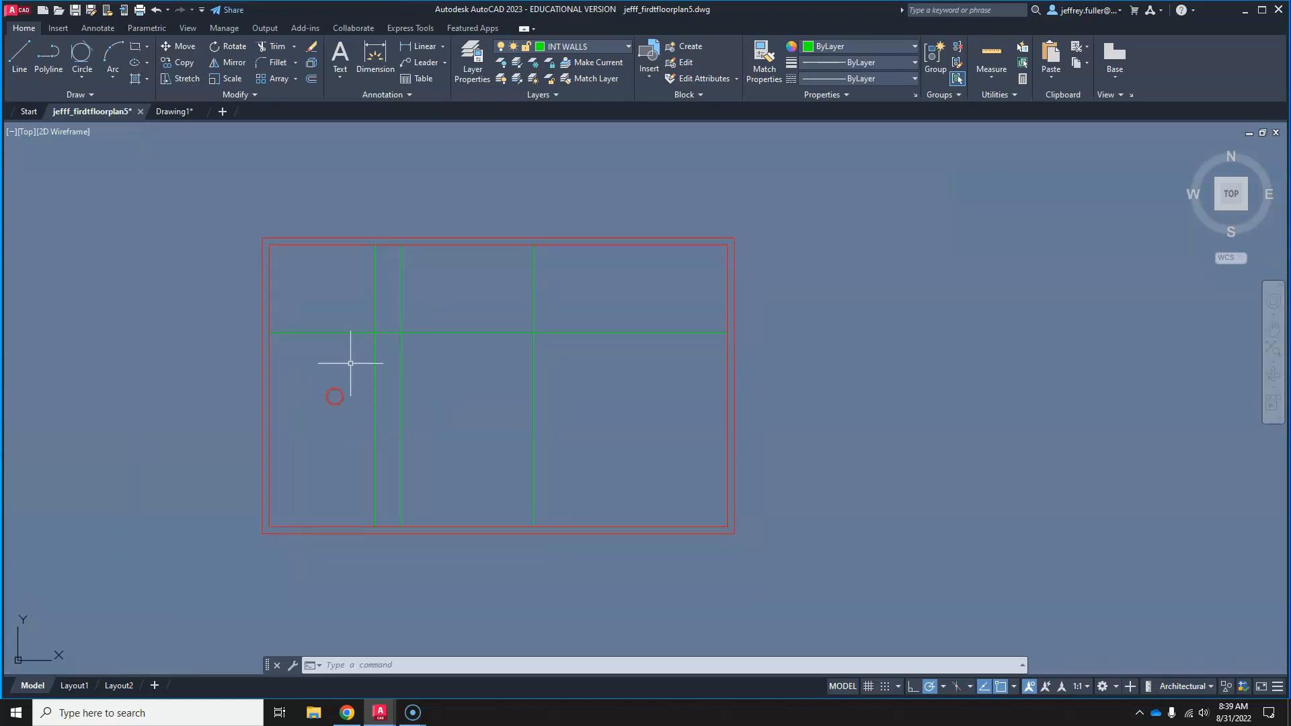
{"action": "left_click", "coordinate": [984, 47]}
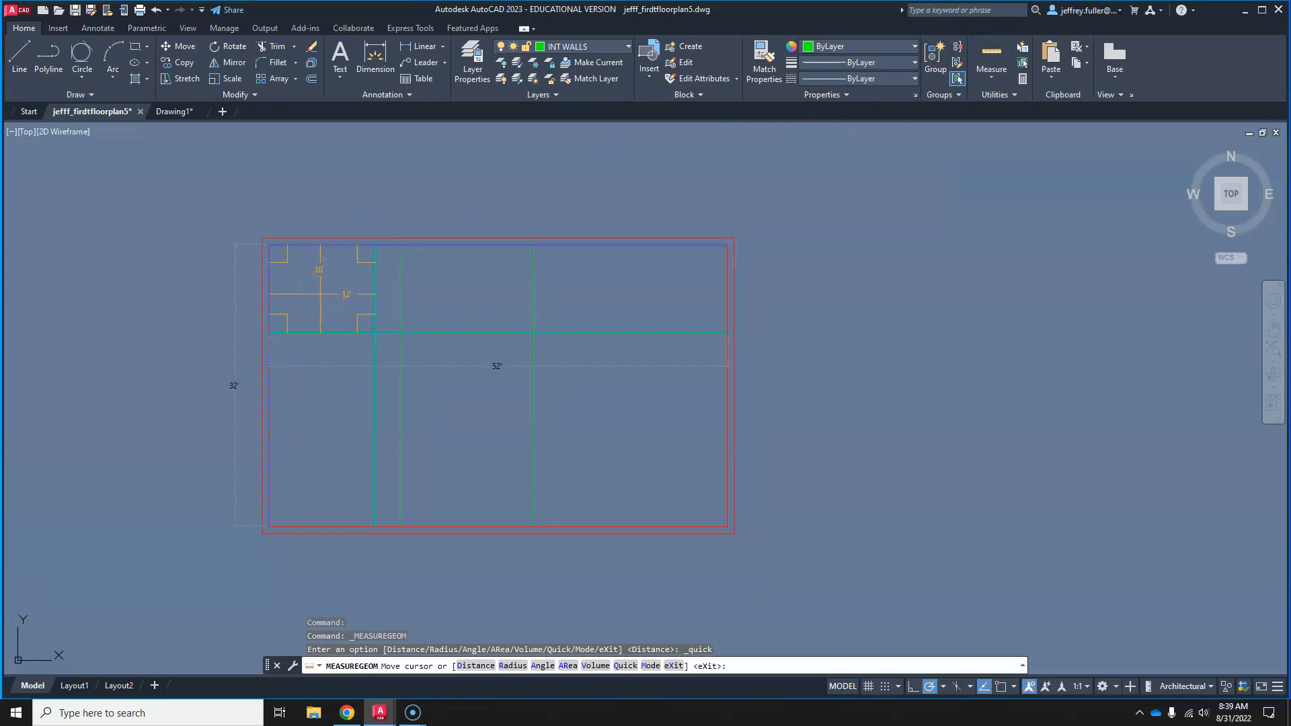
{"action": "key", "text": "Escape"}
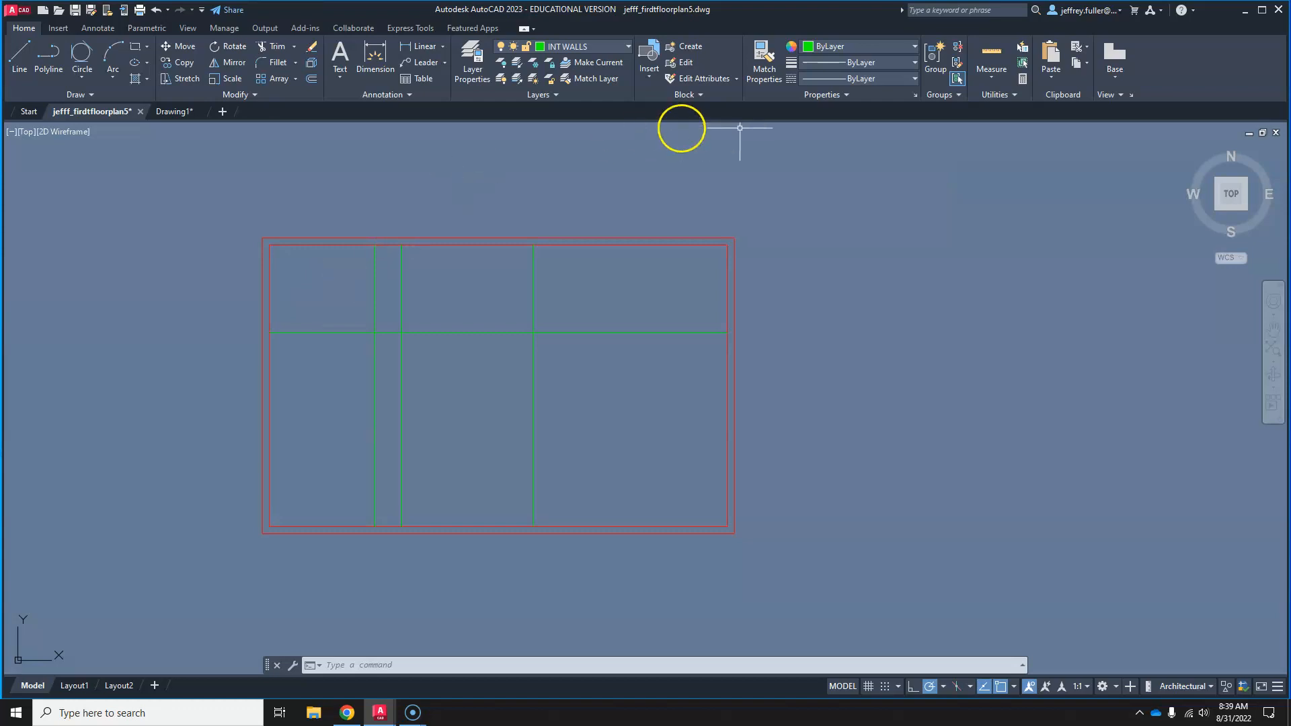
{"action": "left_click", "coordinate": [991, 58]}
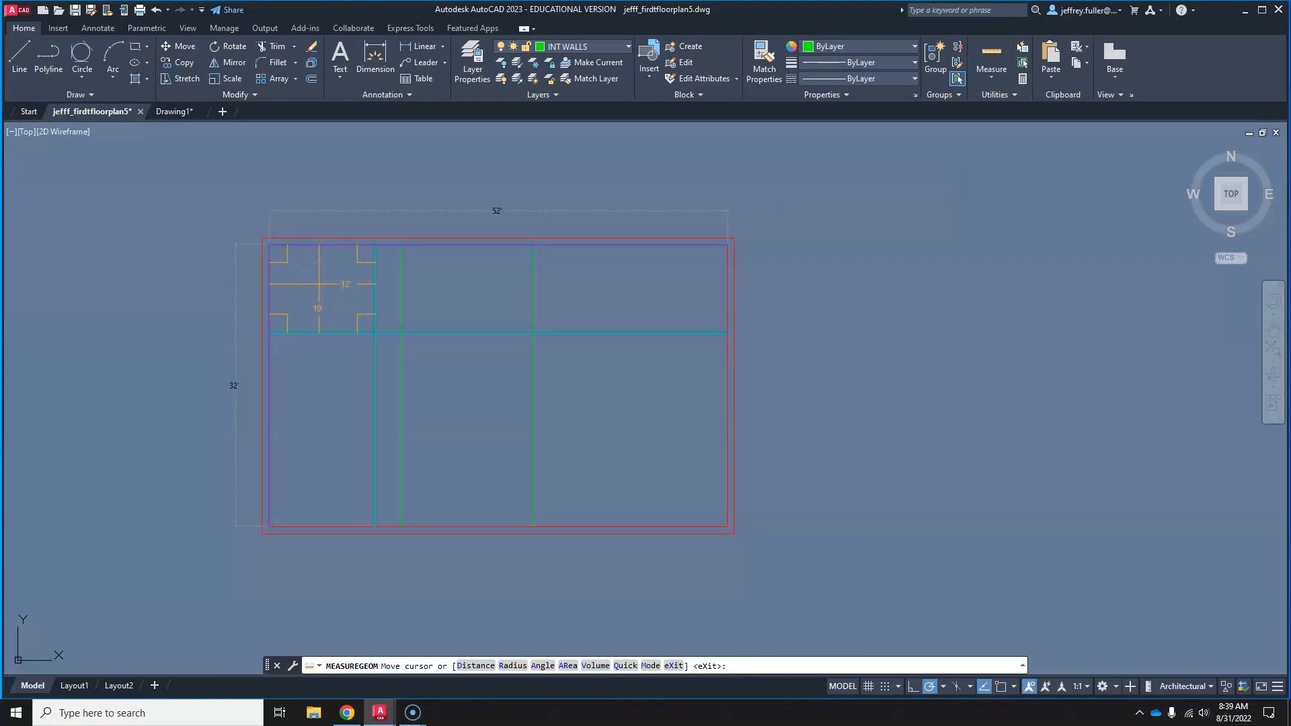
{"action": "key", "text": "Escape"}
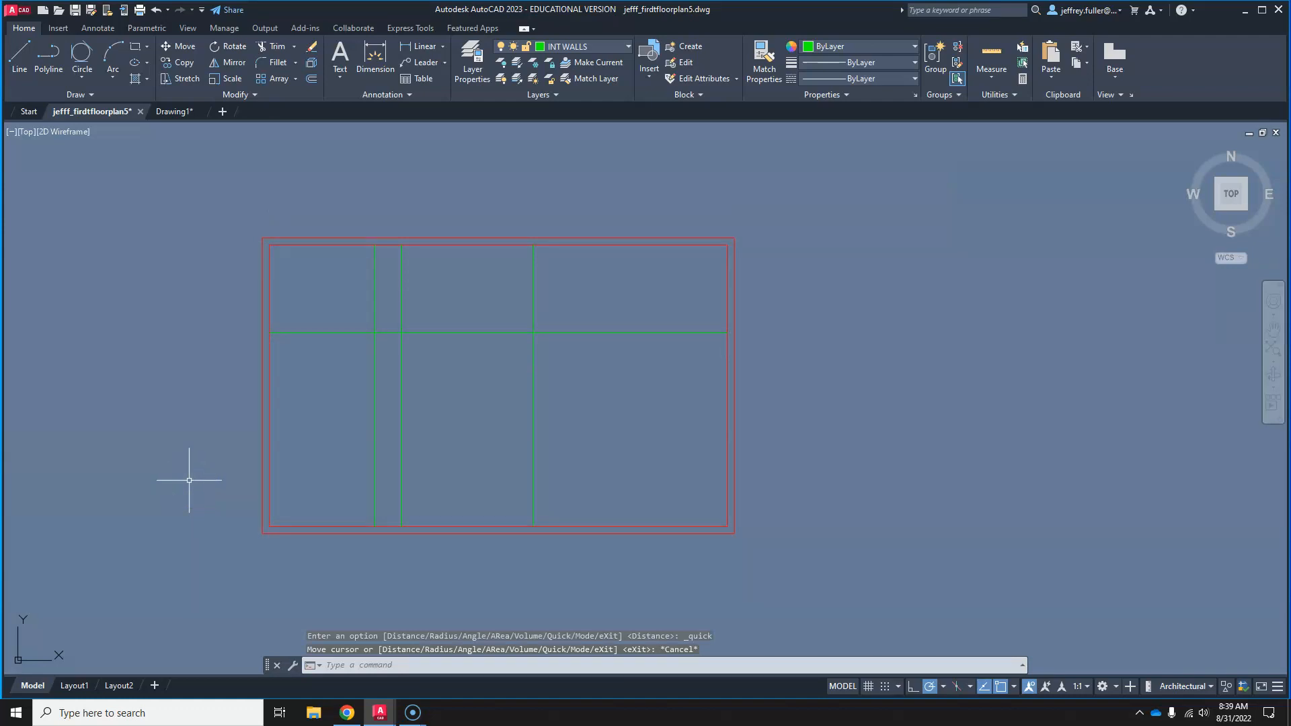
Step: Draw a horizontal wall line from 10' above the exterior wall's inner lower-left corner to the second vertical interior wall line
{"action": "left_click", "coordinate": [21, 52]}
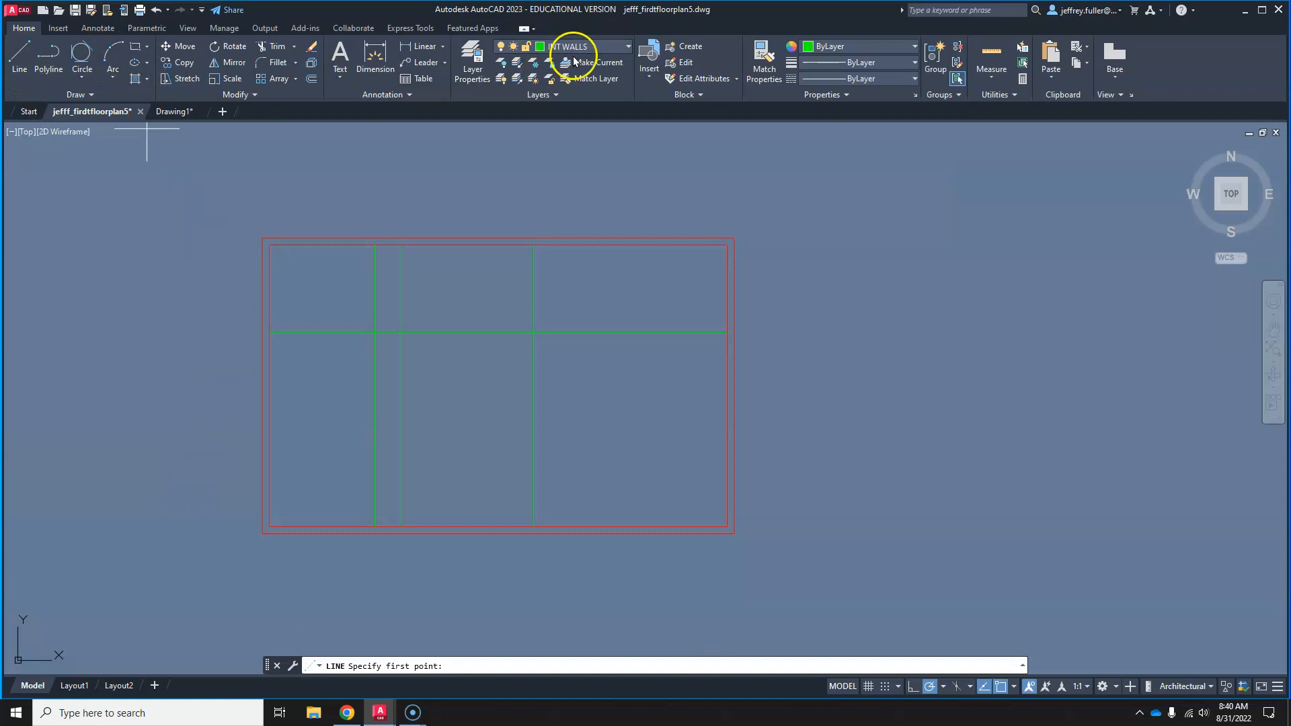
{"action": "left_click", "coordinate": [21, 53]}
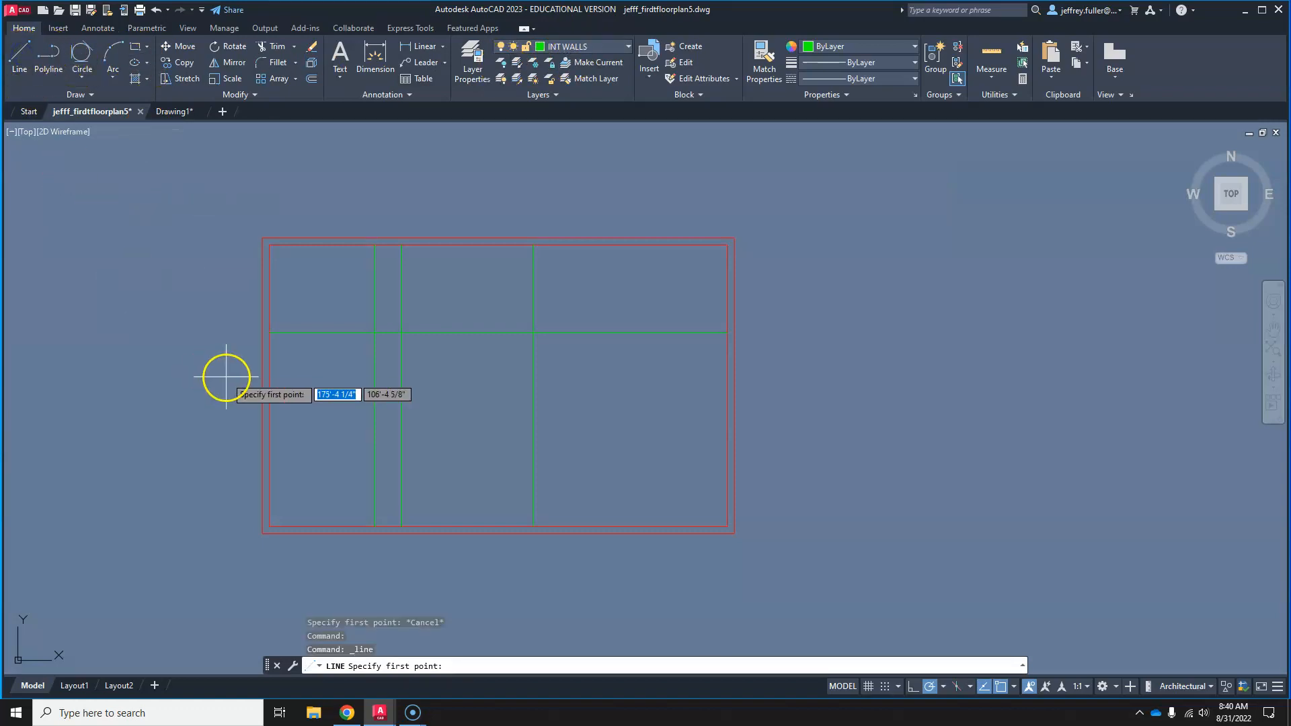
{"action": "scroll", "coordinate": [177, 454], "scroll_direction": "up", "scroll_amount": 4}
{"action": "scroll", "coordinate": [410, 556], "scroll_direction": "down", "scroll_amount": 2}
{"action": "mouse_move", "coordinate": [402, 545]}
{"action": "middle_mouse_down"}
{"action": "mouse_move", "coordinate": [329, 487]}
{"action": "mouse_move", "coordinate": [147, 418]}
{"action": "middle_mouse_up"}
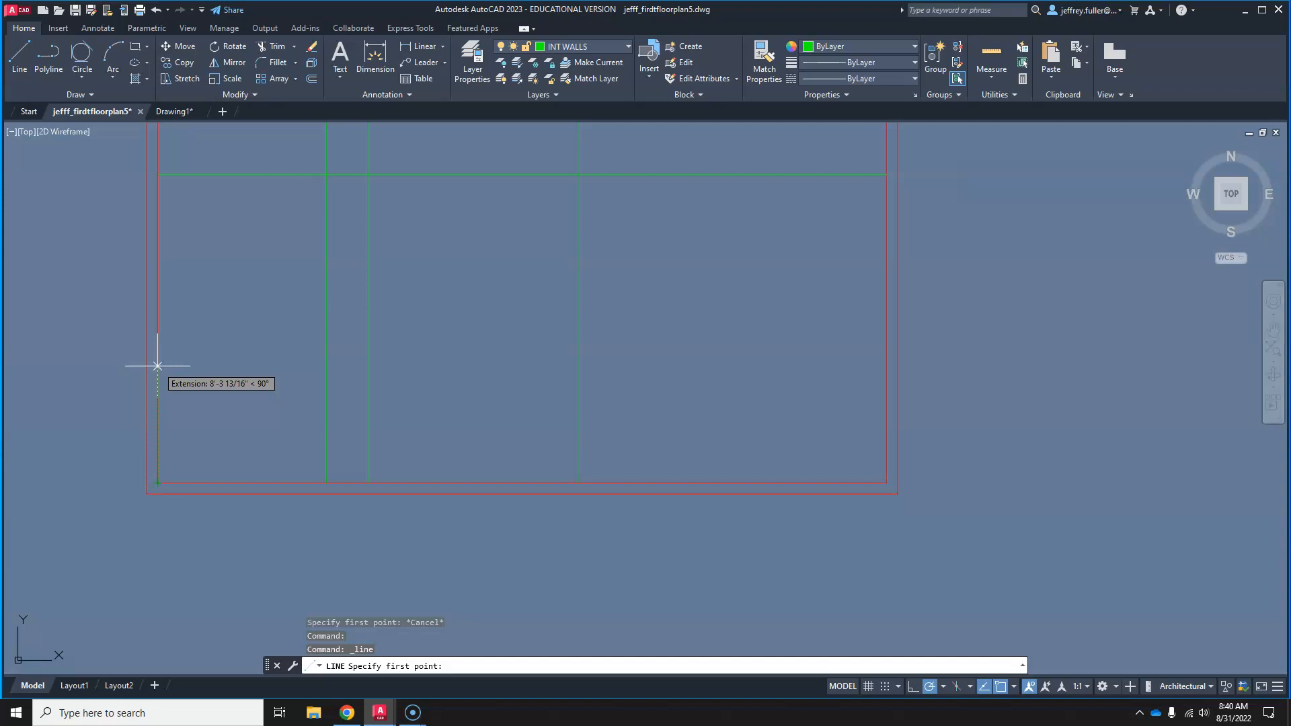
{"action": "type", "text": "10'"}
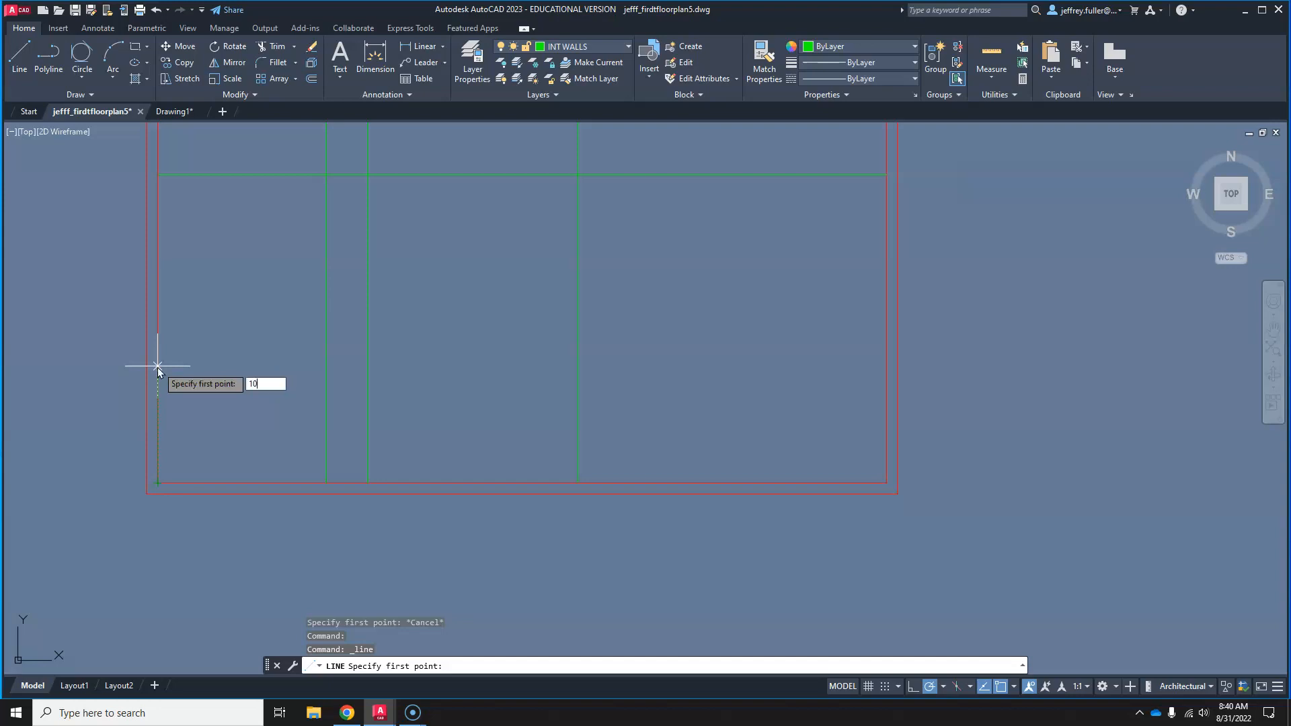
{"action": "key", "text": "Return"}
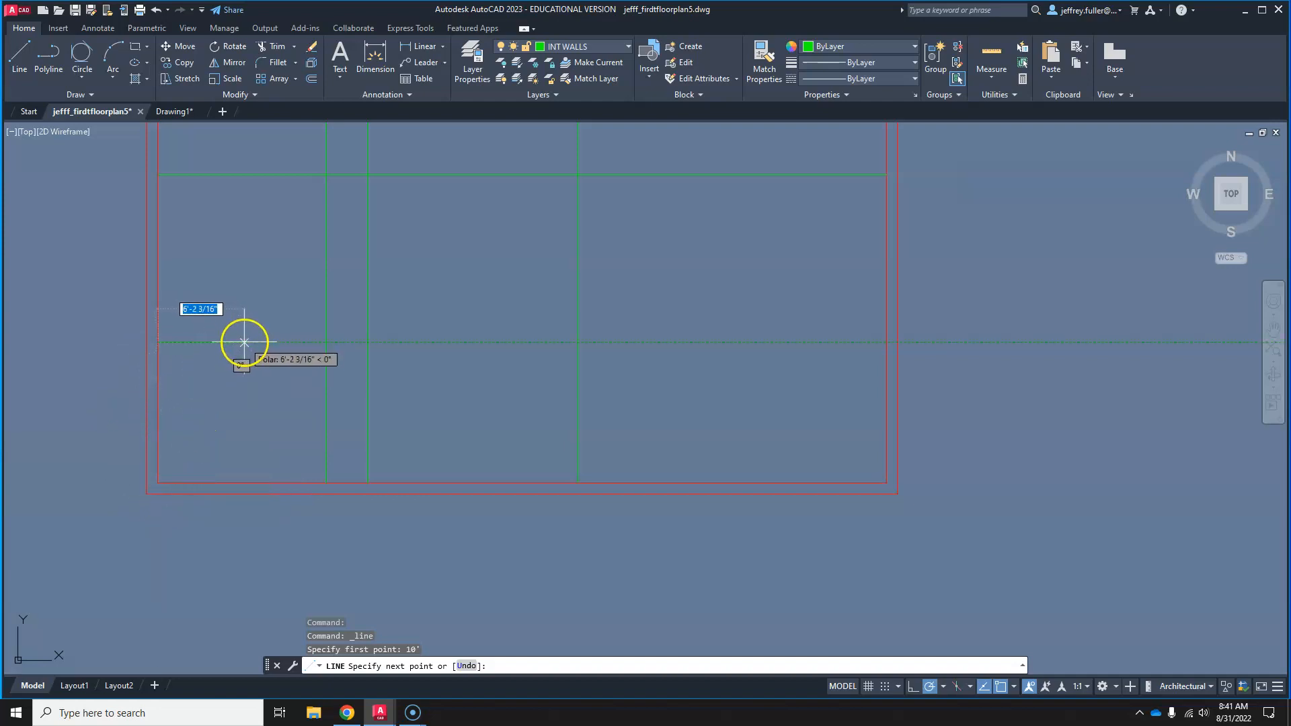
{"action": "left_click", "coordinate": [368, 342]}
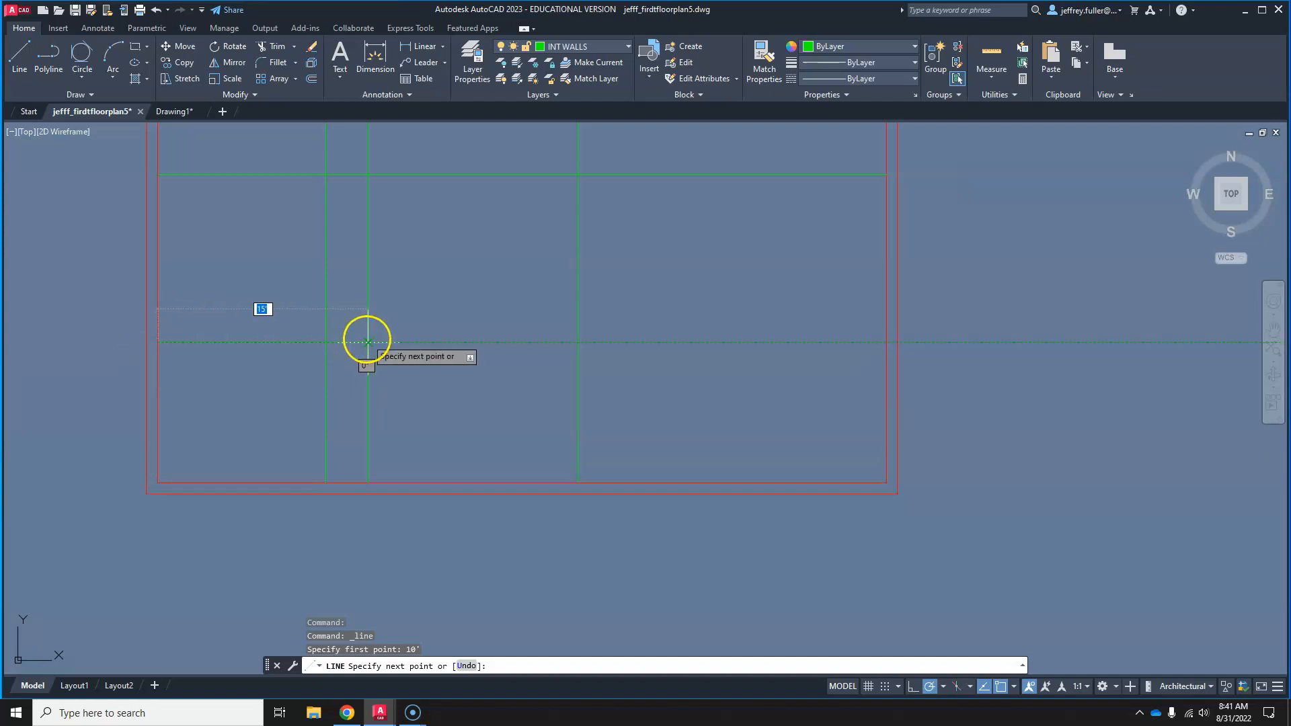
{"action": "key", "text": "Escape"}
{"action": "scroll", "coordinate": [426, 361], "scroll_direction": "down", "scroll_amount": 4}
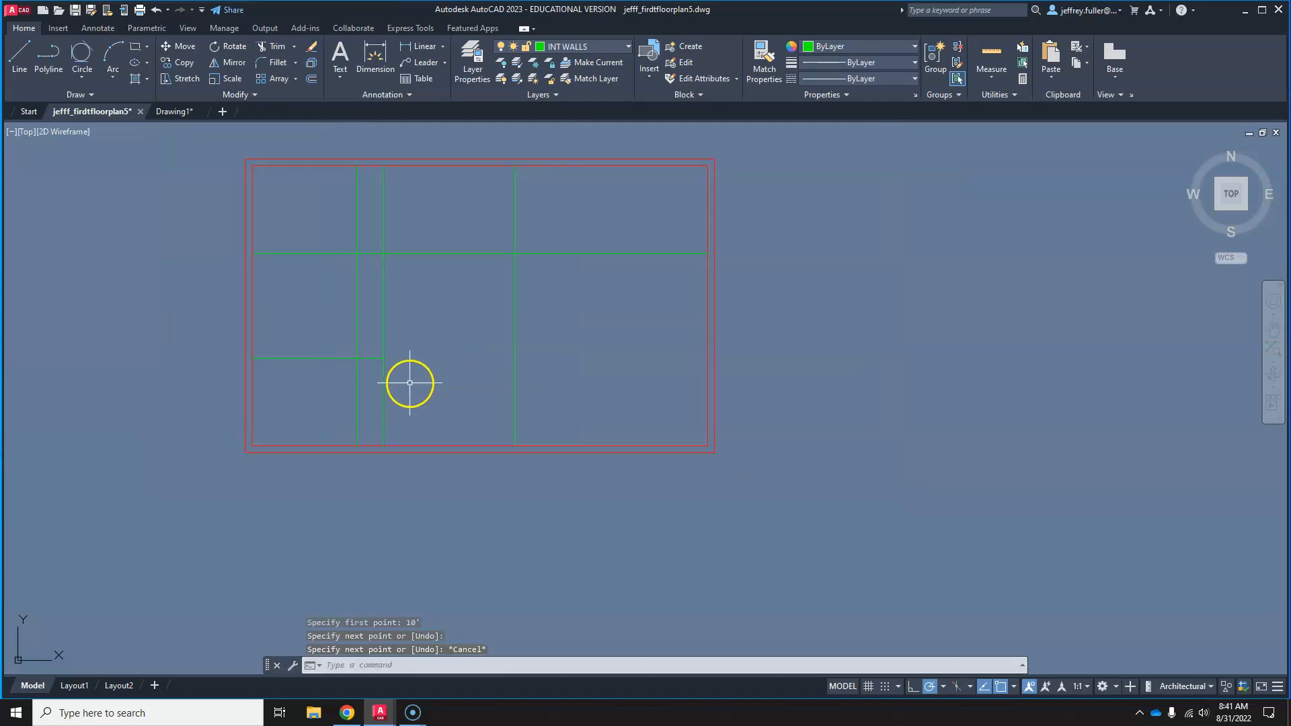
Step: Examine how the interior wall lines cross around the left-hand rooms and the narrow space between the two left vertical lines
{"action": "scroll", "coordinate": [387, 480], "scroll_direction": "up", "scroll_amount": 2}
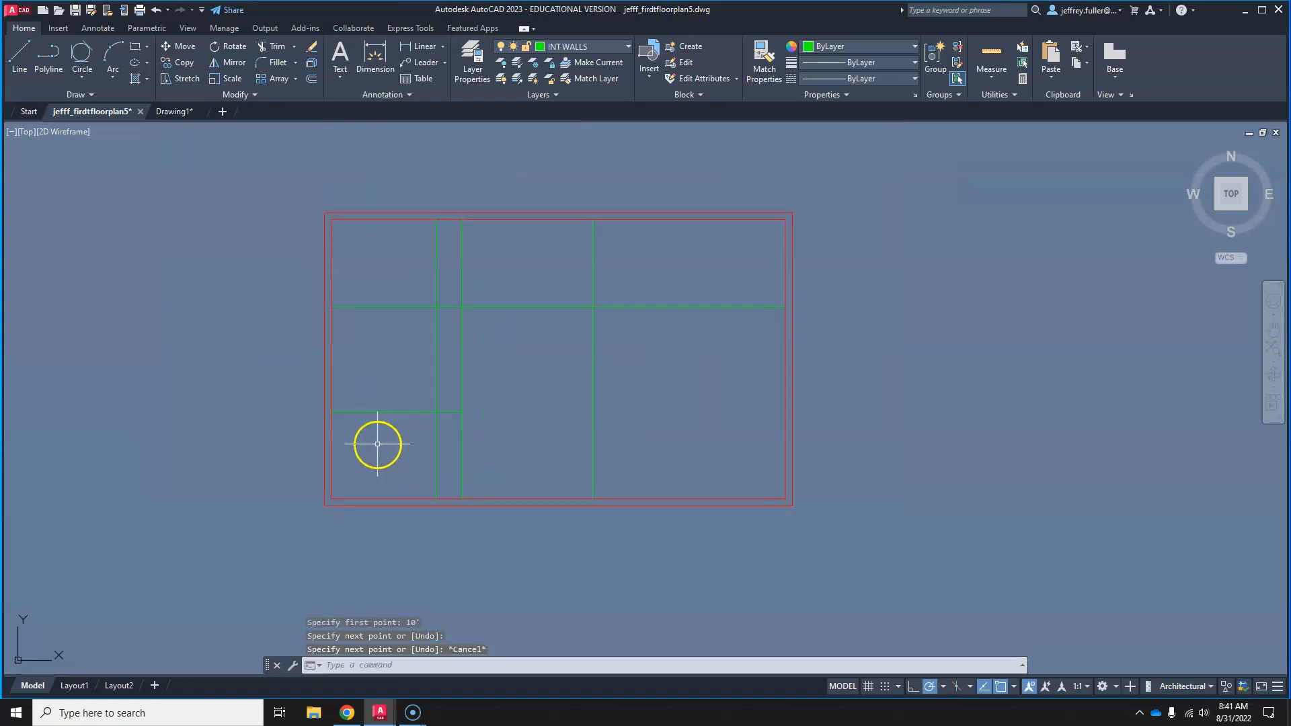
{"action": "middle_click_drag", "start_coordinate": [389, 446], "coordinate": [327, 442]}
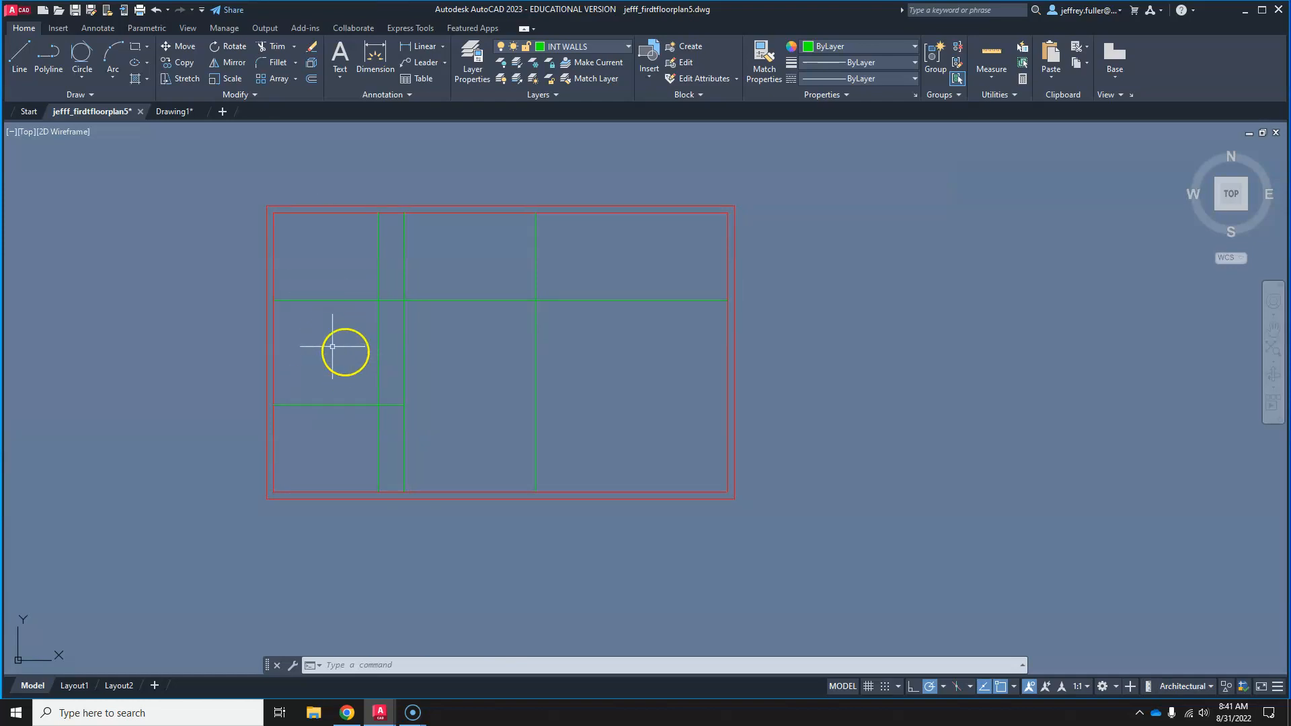
{"action": "scroll", "coordinate": [333, 342], "scroll_direction": "up", "scroll_amount": 2}
{"action": "middle_click_drag", "start_coordinate": [329, 360], "coordinate": [299, 403]}
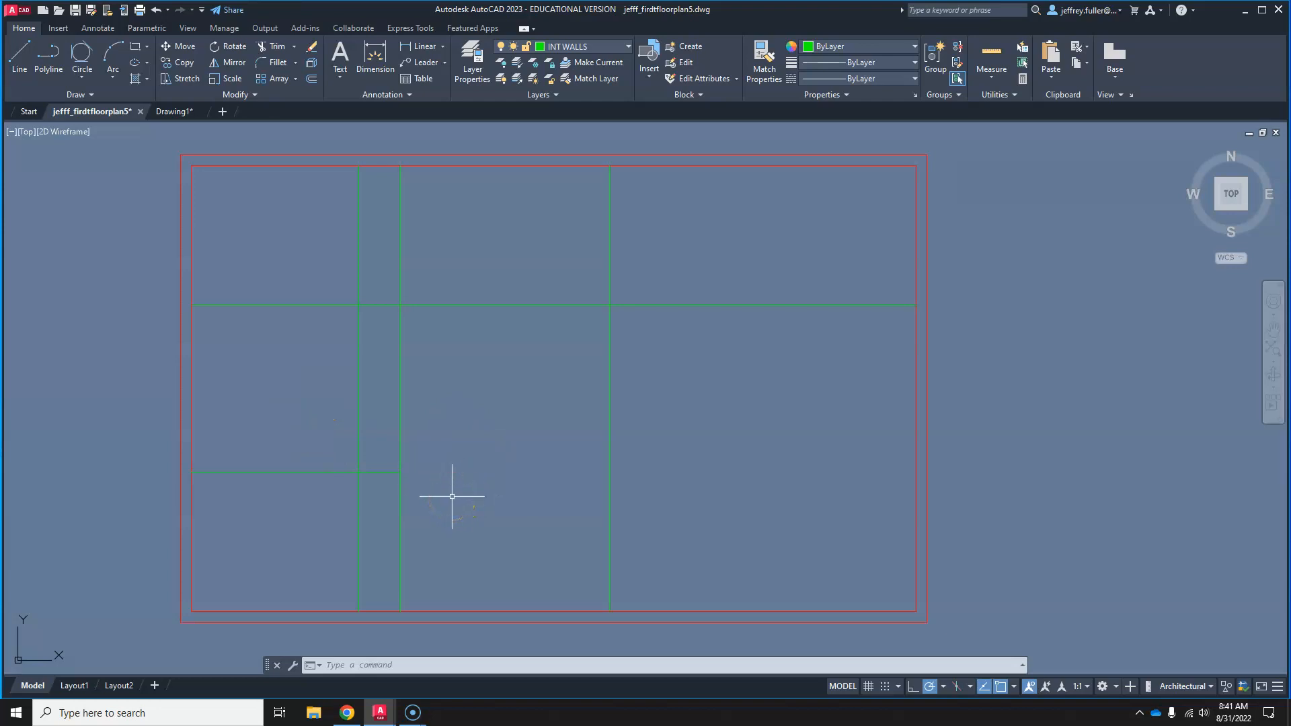
{"action": "scroll", "coordinate": [369, 545], "scroll_direction": "down", "scroll_amount": 2}
{"action": "scroll", "coordinate": [371, 549], "scroll_direction": "up", "scroll_amount": 4}
{"action": "scroll", "coordinate": [372, 548], "scroll_direction": "down", "scroll_amount": 2}
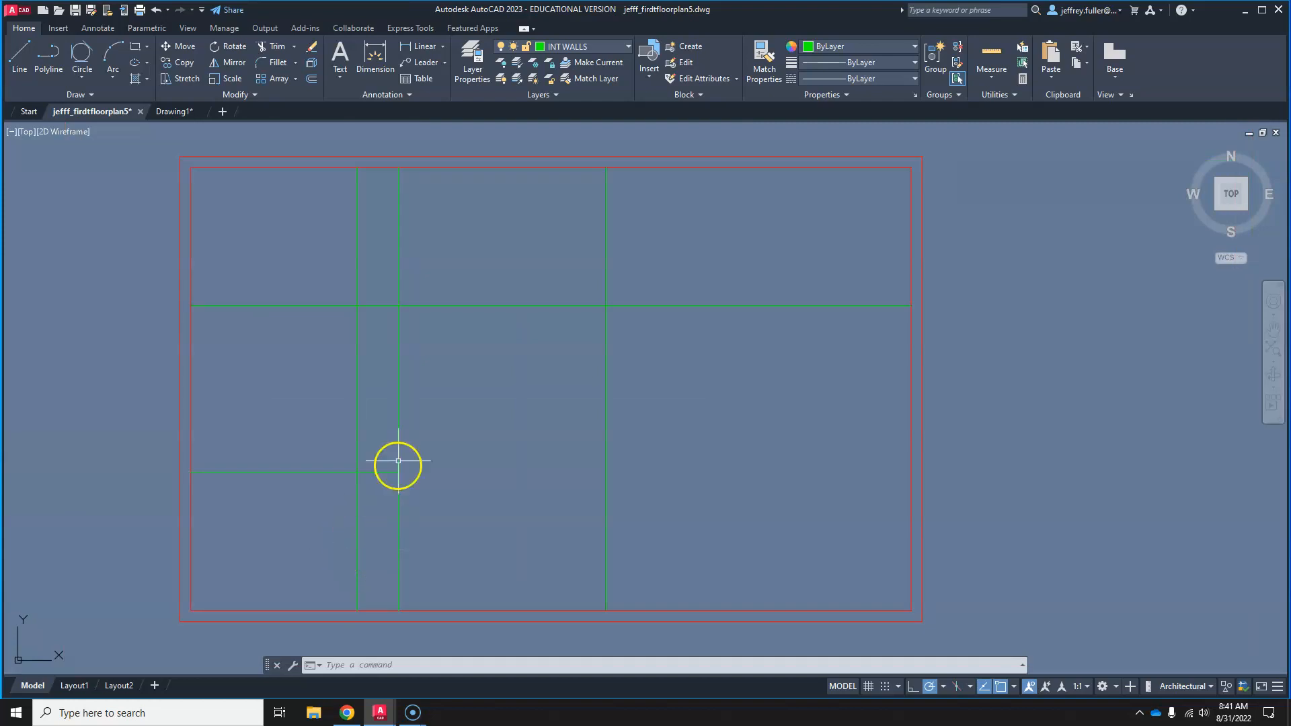
{"action": "scroll", "coordinate": [381, 471], "scroll_direction": "down", "scroll_amount": 1}
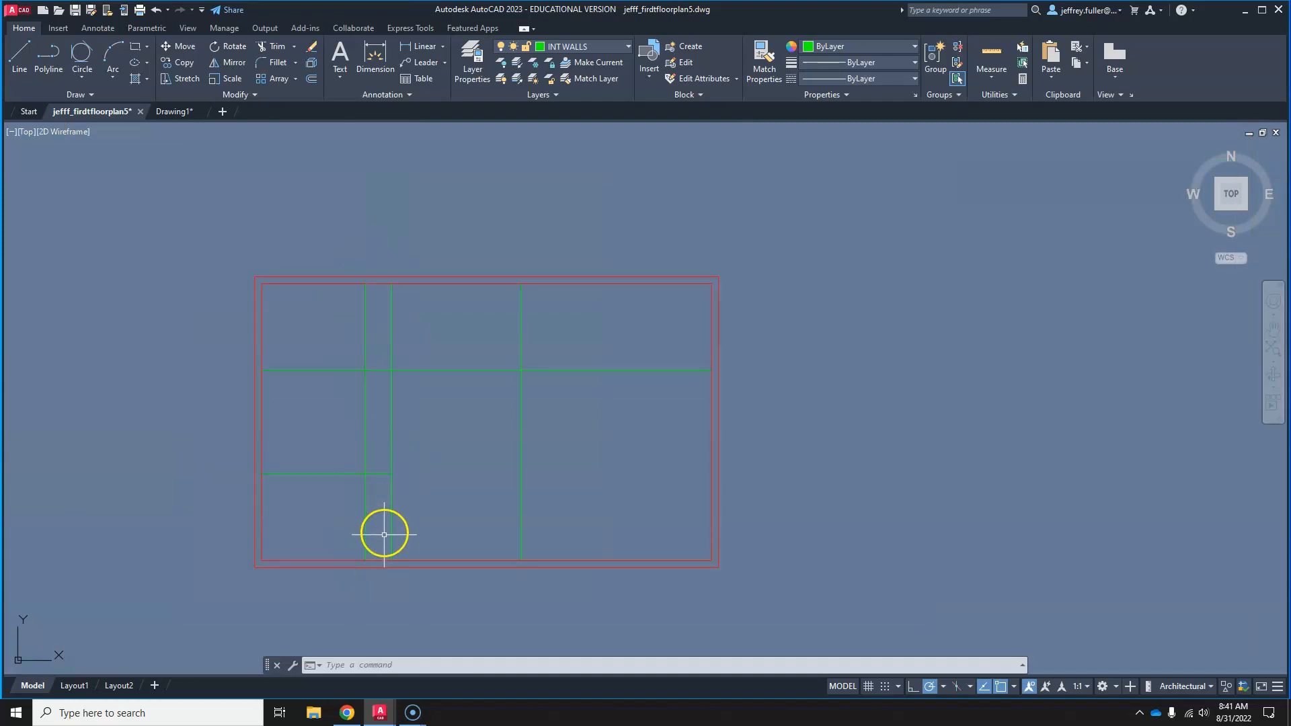
{"action": "scroll", "coordinate": [330, 538], "scroll_direction": "up", "scroll_amount": 4}
{"action": "mouse_move", "coordinate": [363, 519]}
{"action": "middle_mouse_down"}
{"action": "mouse_move", "coordinate": [308, 406]}
{"action": "mouse_move", "coordinate": [252, 473]}
{"action": "middle_mouse_up"}
{"action": "scroll", "coordinate": [268, 463], "scroll_direction": "down", "scroll_amount": 2}
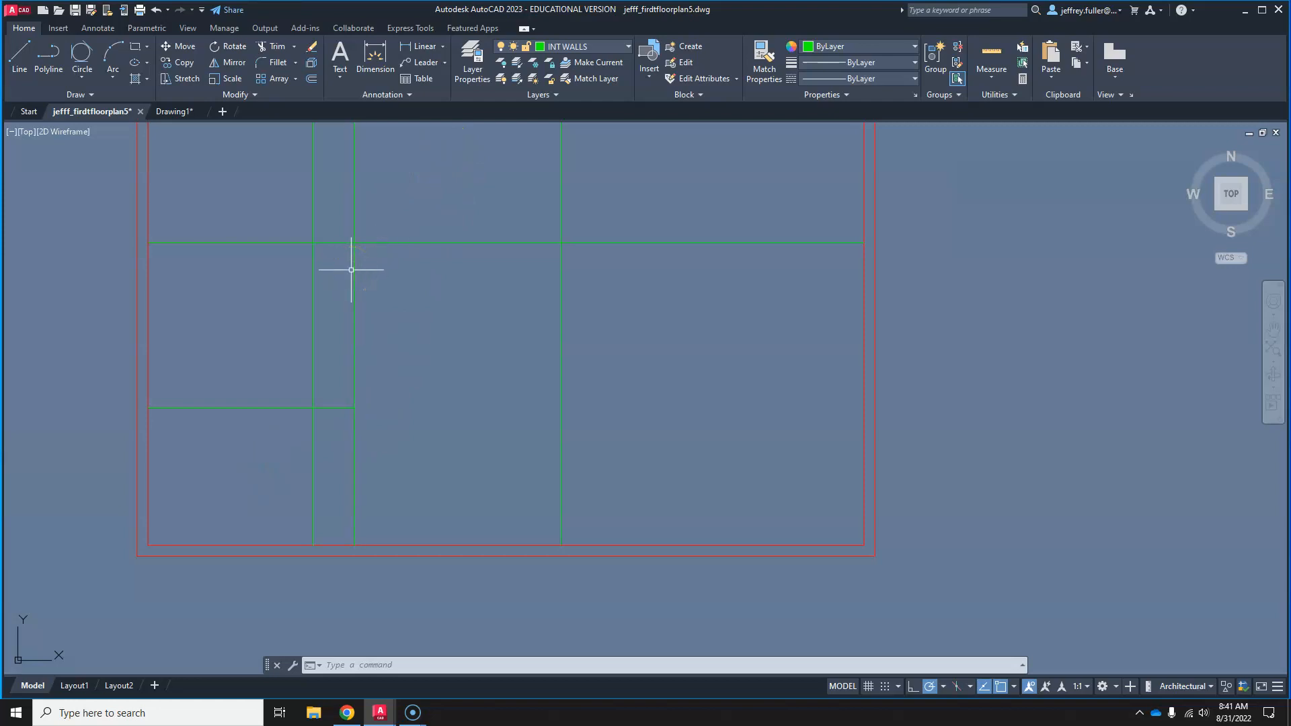
Step: Trim the leftmost vertical interior line so it spans only between the two horizontal interior lines
{"action": "left_click", "coordinate": [368, 222]}
{"action": "left_click", "coordinate": [294, 47]}
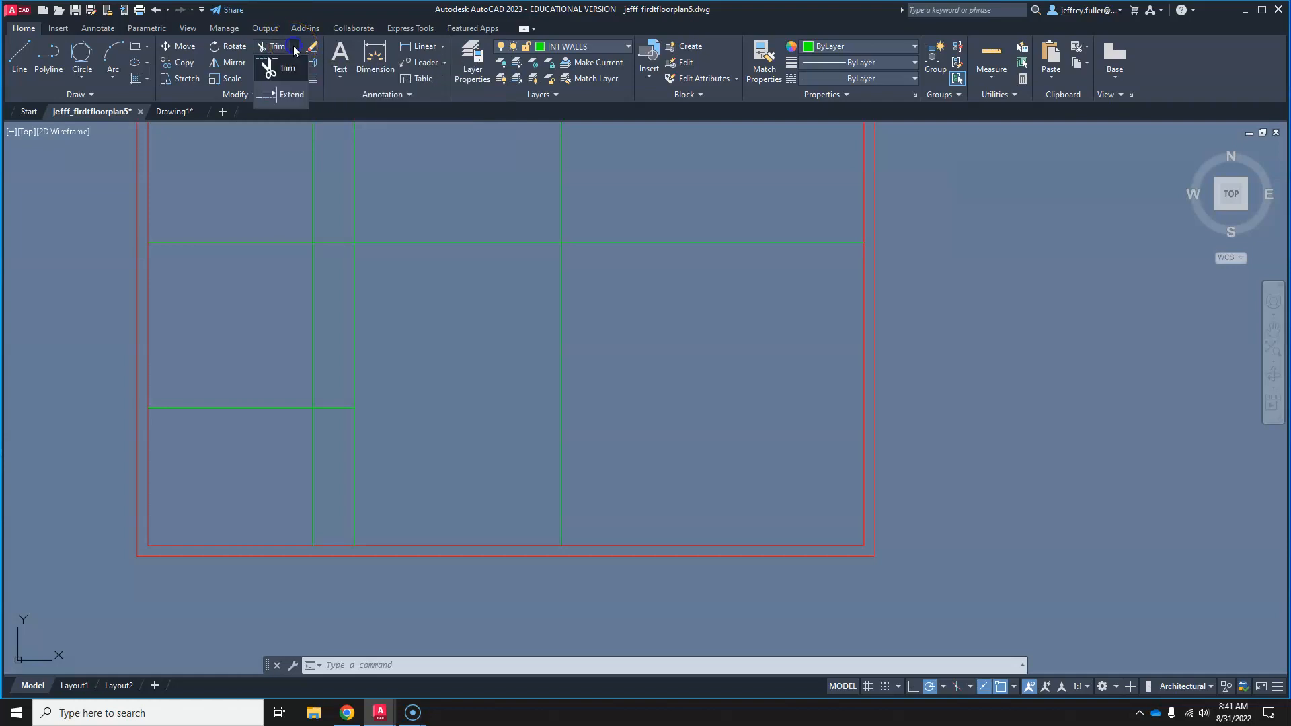
{"action": "left_click", "coordinate": [289, 95]}
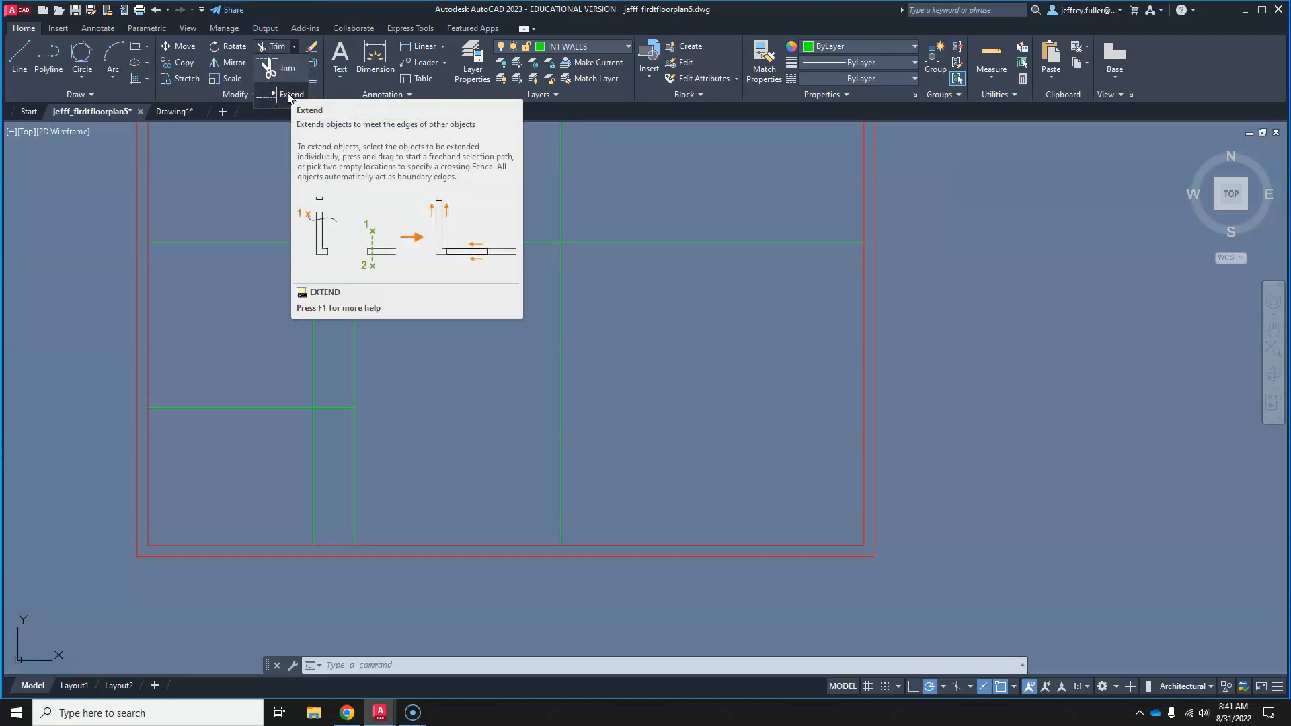
{"action": "left_click", "coordinate": [284, 67]}
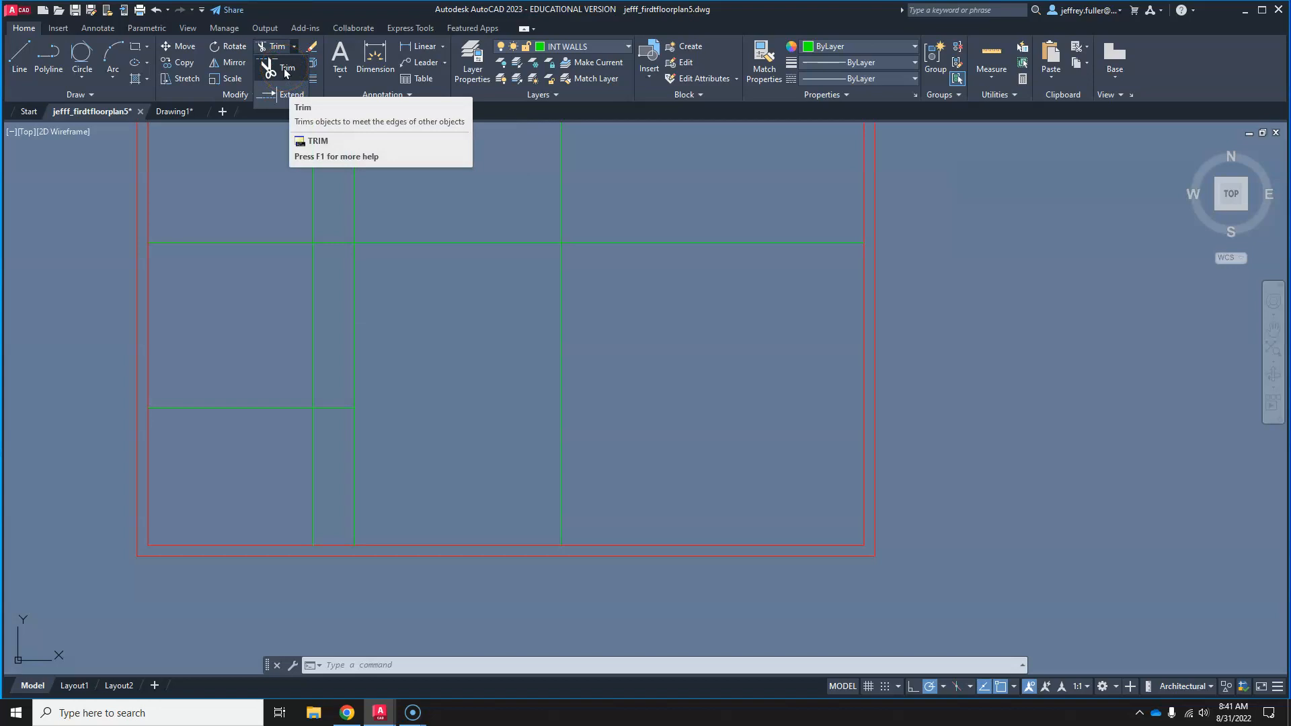
{"action": "left_click", "coordinate": [284, 67]}
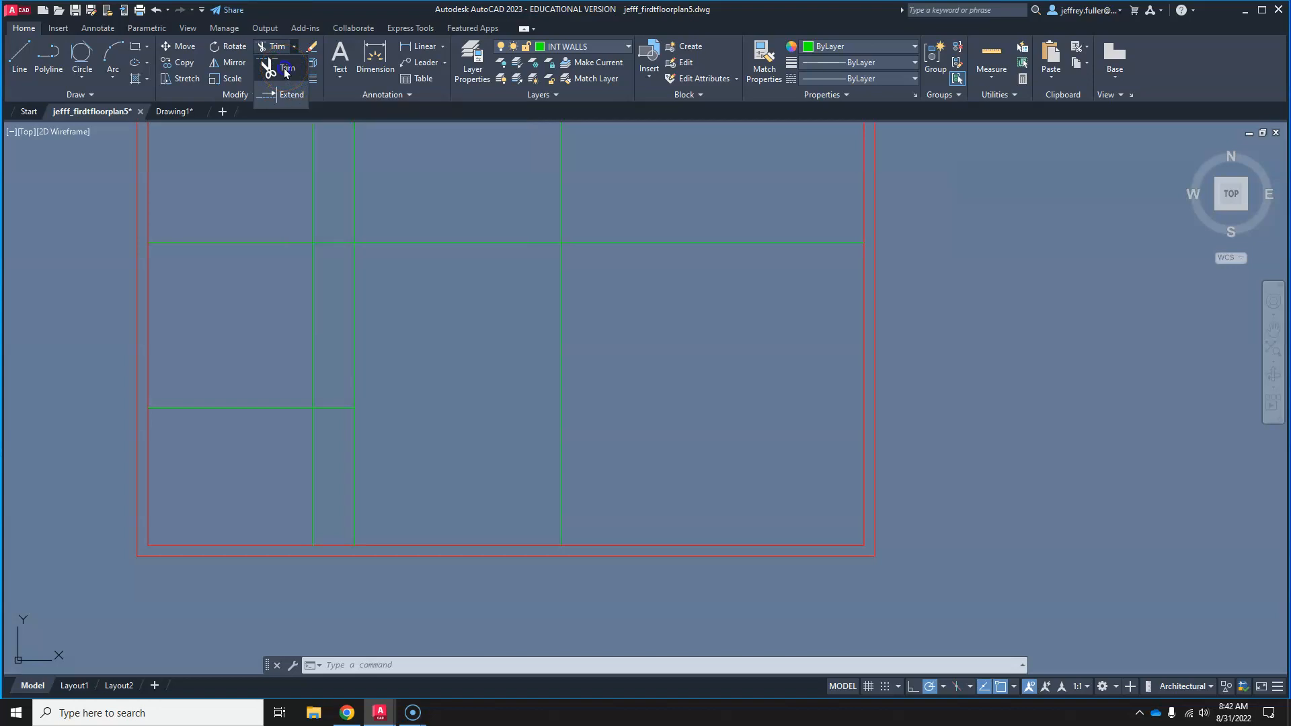
{"action": "left_click", "coordinate": [314, 488]}
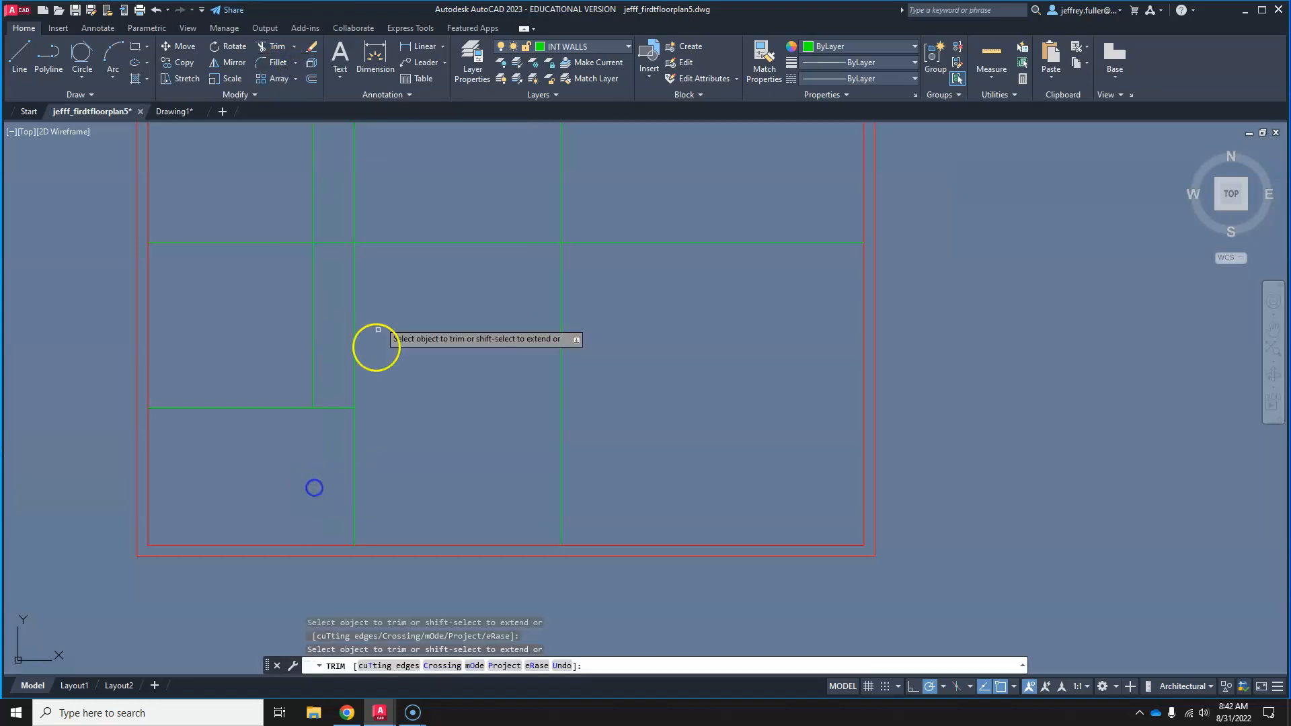
{"action": "left_click", "coordinate": [313, 220]}
{"action": "middle_click_drag", "start_coordinate": [419, 393], "coordinate": [530, 429]}
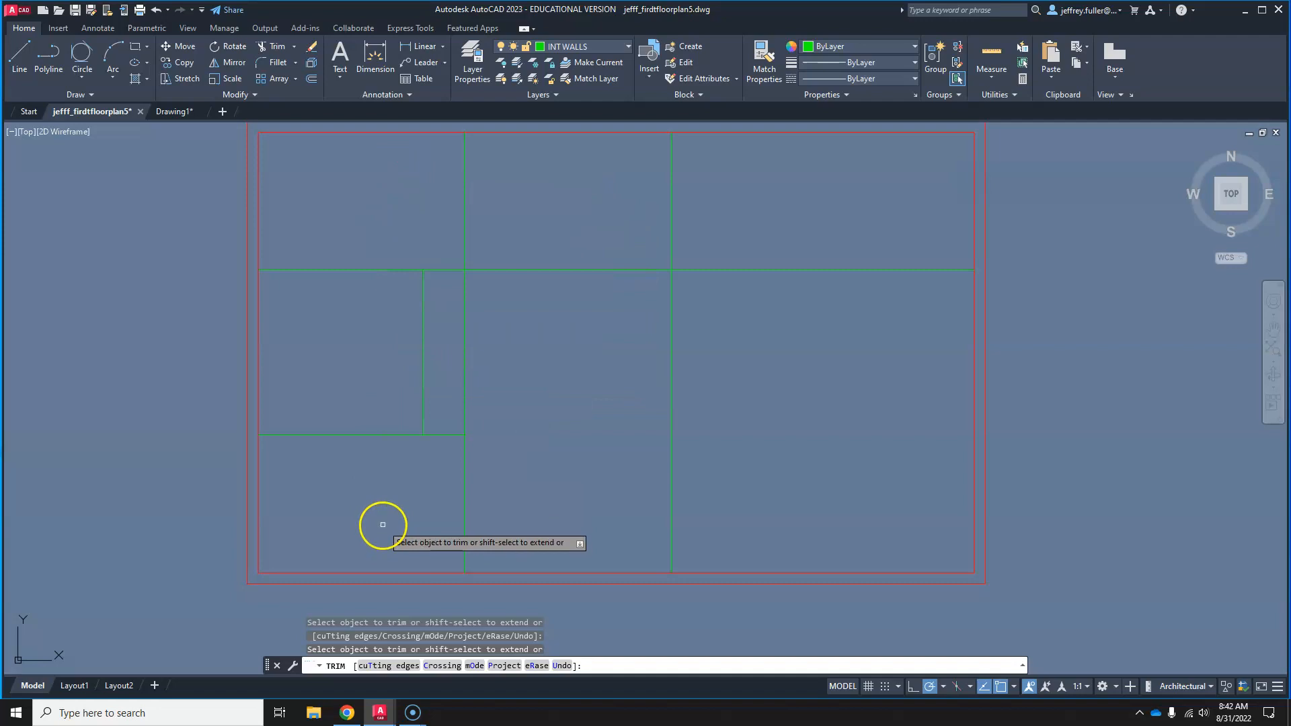
{"action": "middle_click_drag", "start_coordinate": [384, 519], "coordinate": [392, 513]}
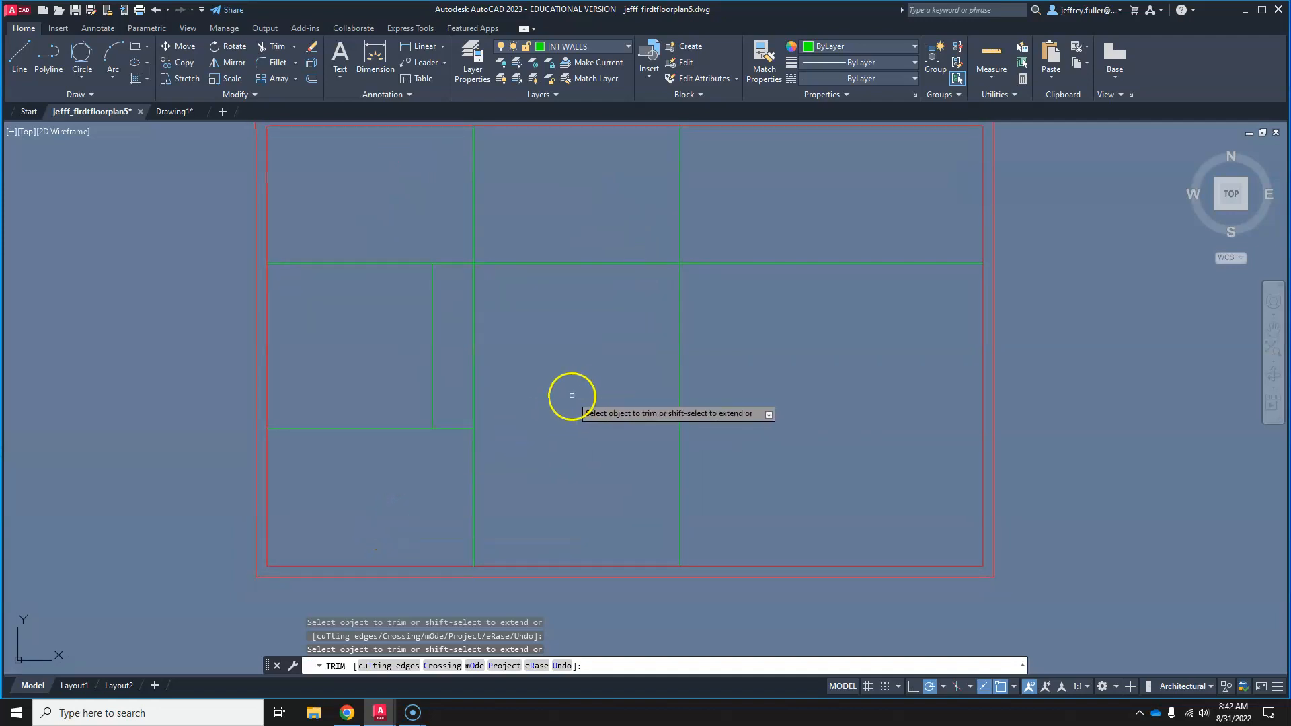
{"action": "key", "text": "Escape"}
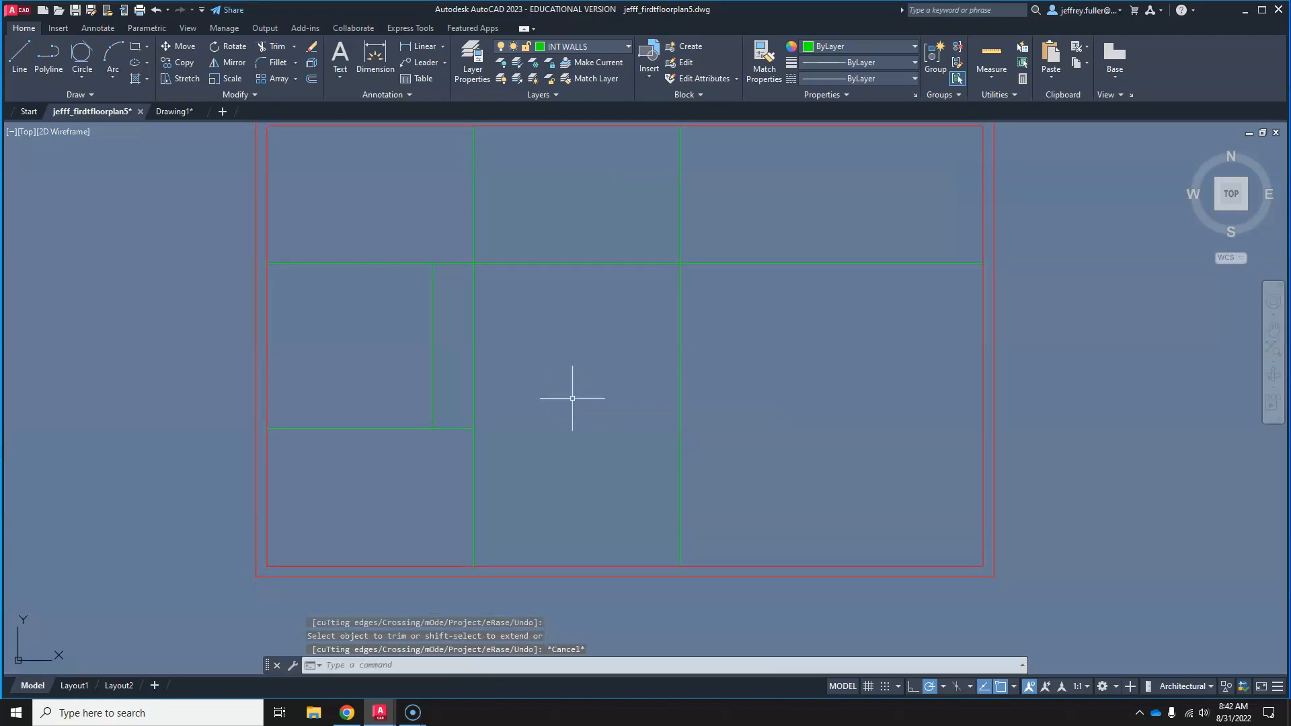
Step: Offset the short vertical wall line 4.5" to the left and the full-height line beside it 4.5" to the right
{"action": "mouse_move", "coordinate": [536, 462]}
{"action": "middle_mouse_down"}
{"action": "mouse_move", "coordinate": [510, 480]}
{"action": "mouse_move", "coordinate": [635, 434]}
{"action": "mouse_move", "coordinate": [657, 412]}
{"action": "mouse_move", "coordinate": [596, 407]}
{"action": "middle_mouse_up"}
{"action": "scroll", "coordinate": [511, 474], "scroll_direction": "up", "scroll_amount": 3}
{"action": "scroll", "coordinate": [634, 434], "scroll_direction": "down", "scroll_amount": 3}
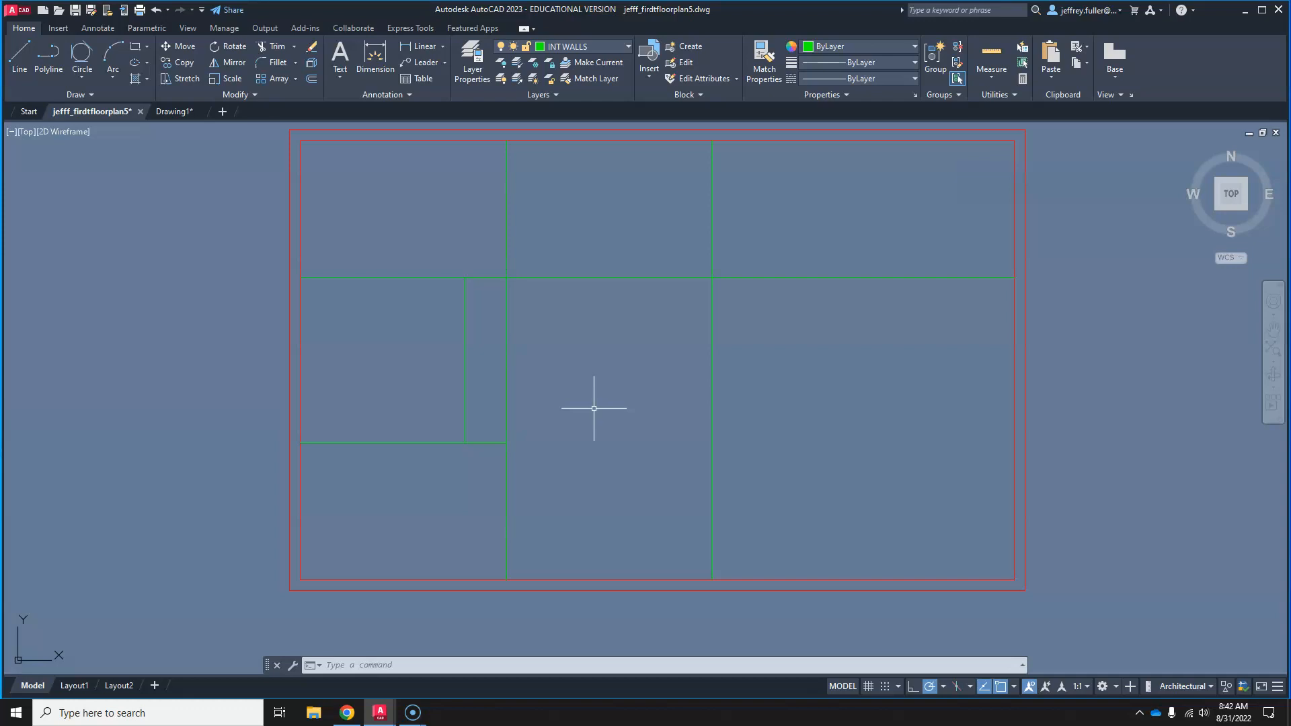
{"action": "scroll", "coordinate": [531, 404], "scroll_direction": "up", "scroll_amount": 2}
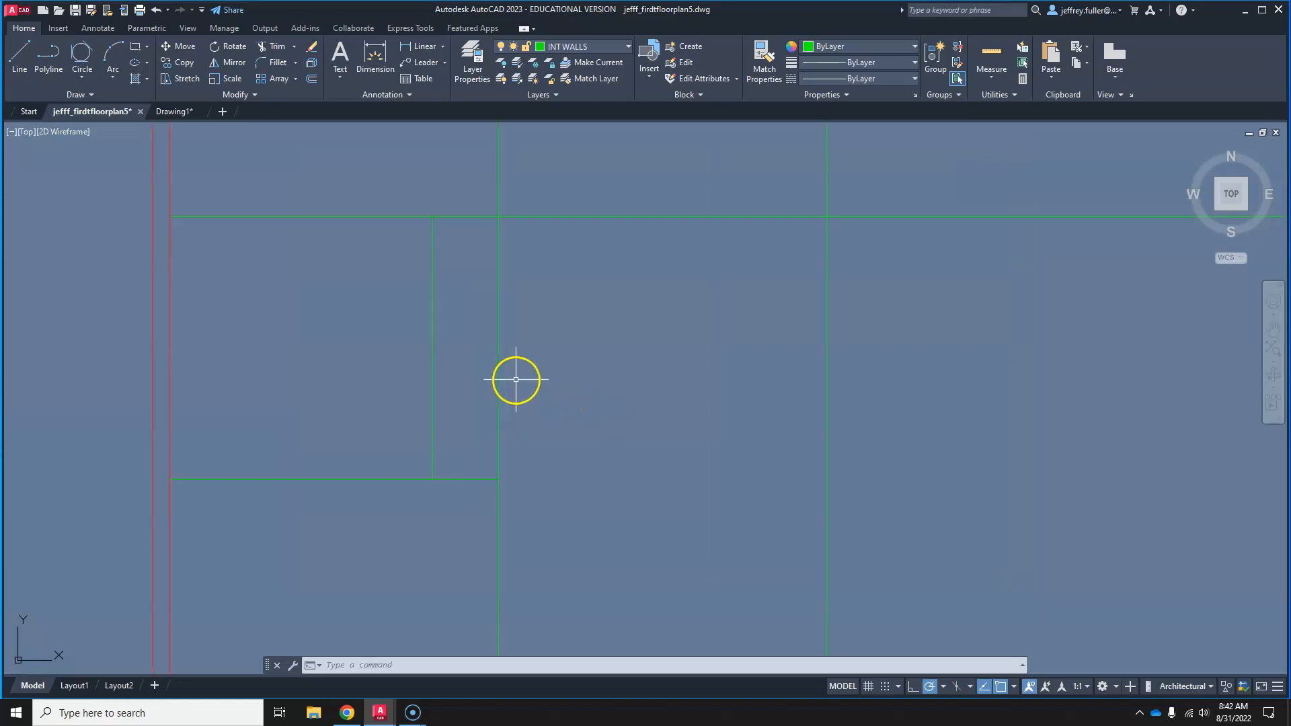
{"action": "left_click", "coordinate": [312, 80]}
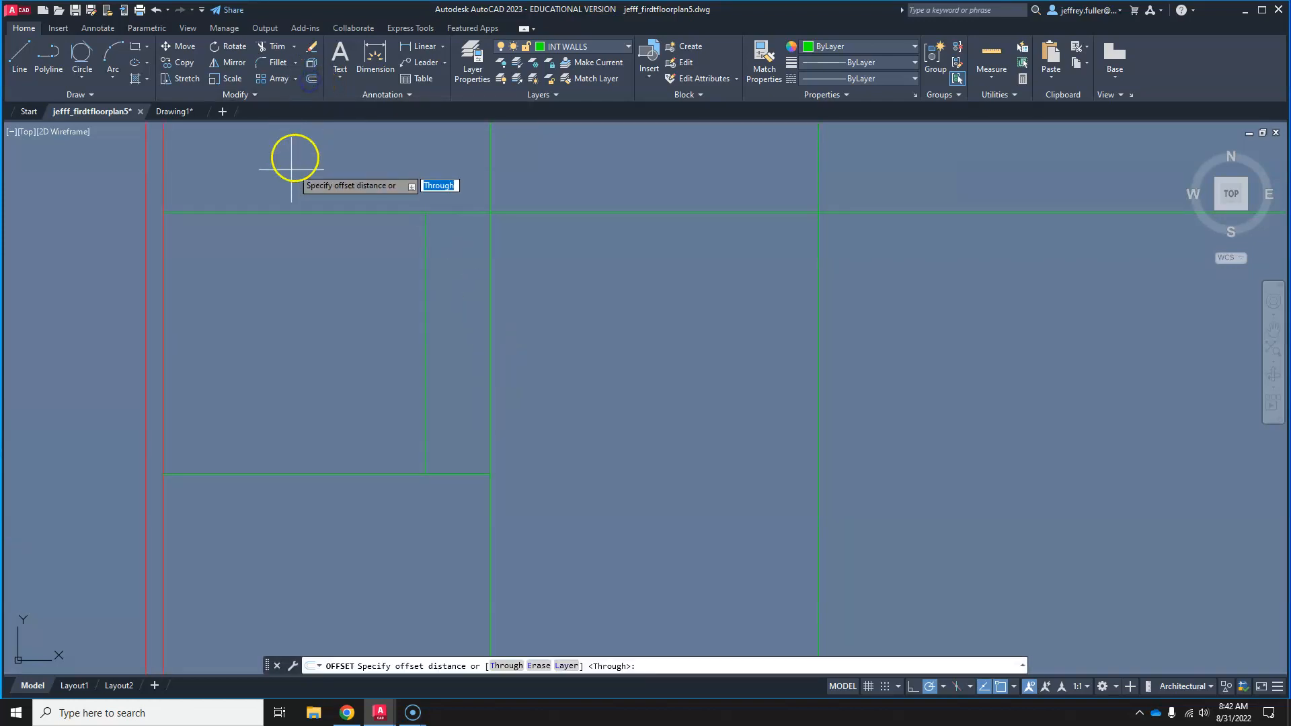
{"action": "type", "text": "4."}
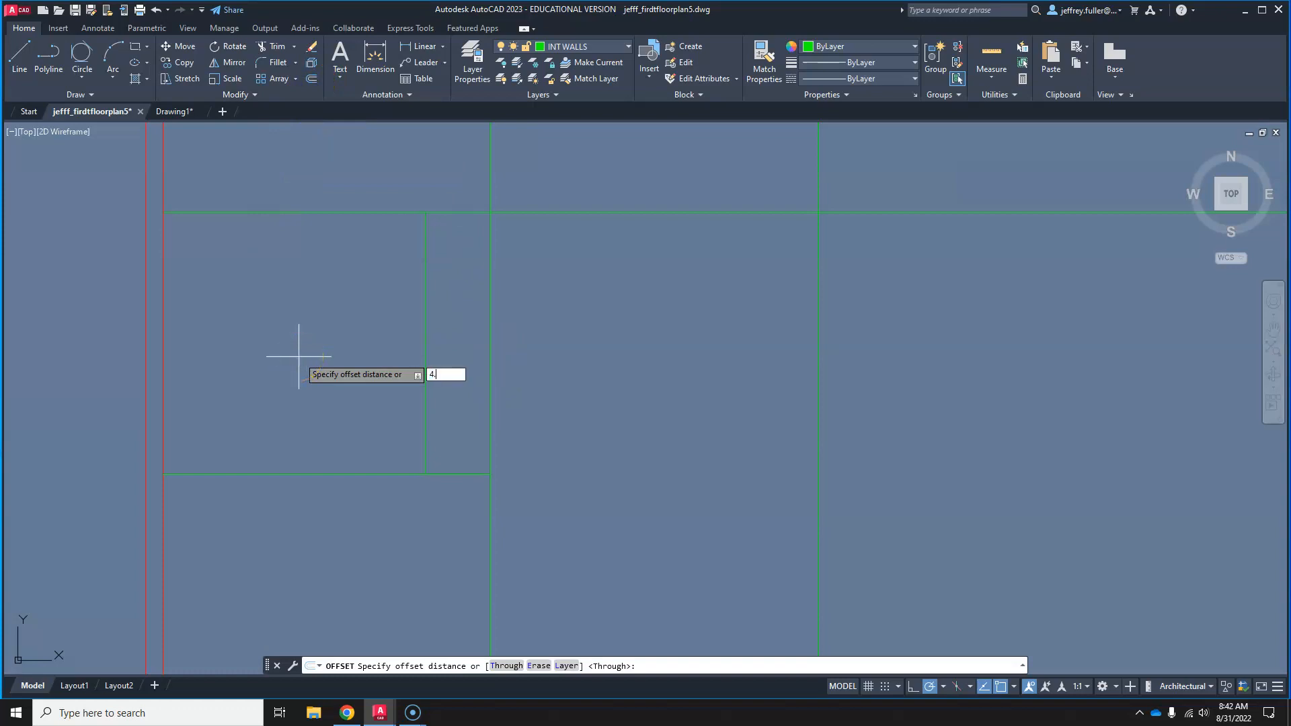
{"action": "type", "text": "5\""}
{"action": "key", "text": "Return"}
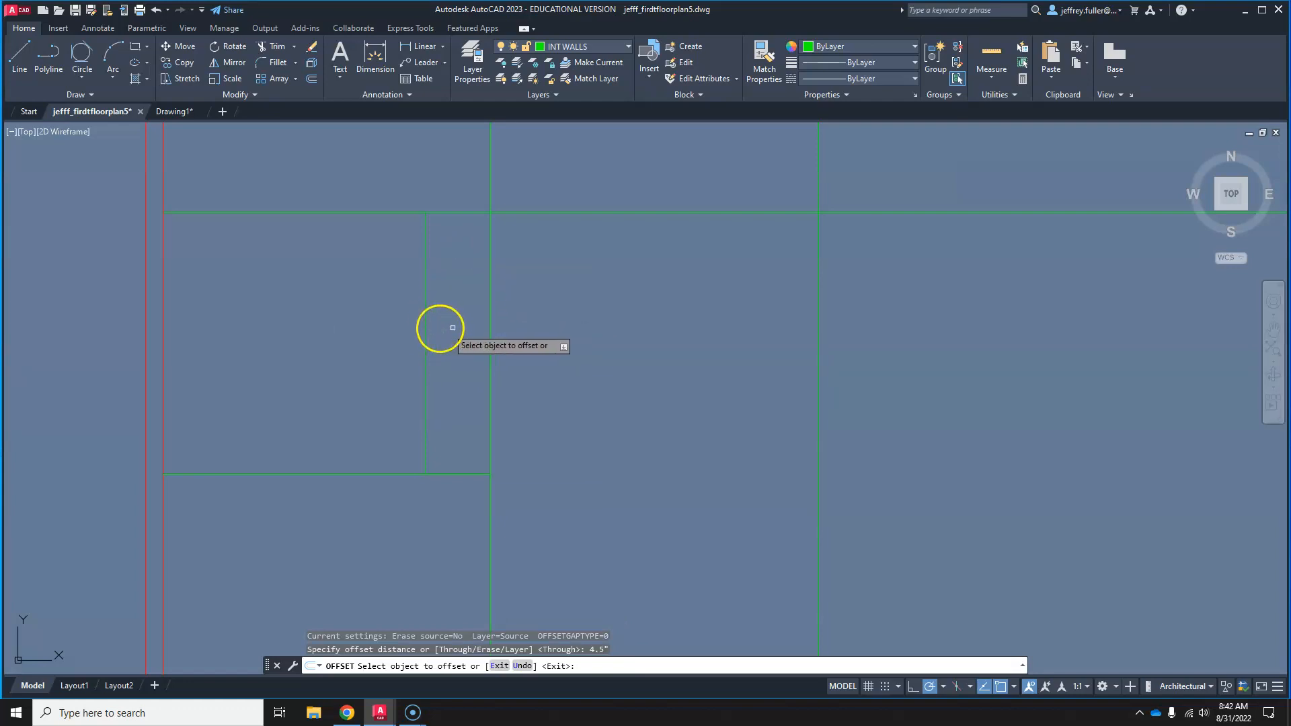
{"action": "left_click", "coordinate": [425, 336]}
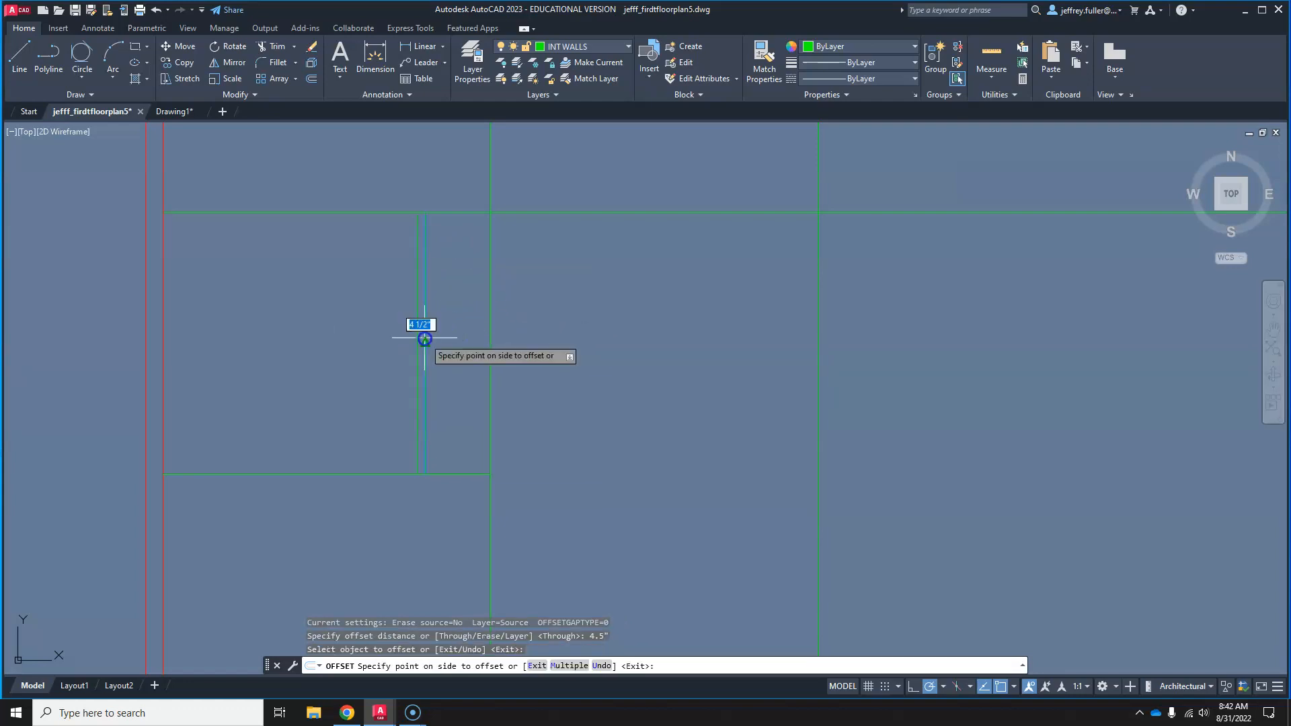
{"action": "left_click", "coordinate": [382, 344]}
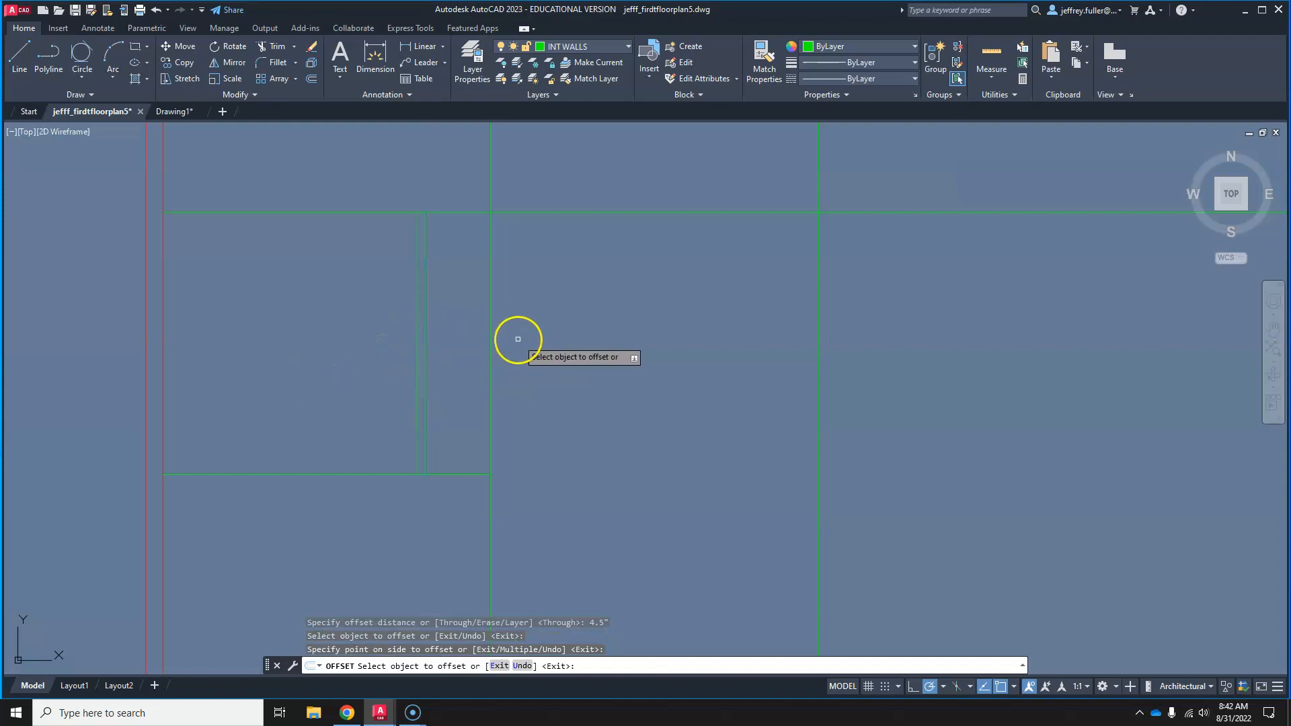
{"action": "left_click", "coordinate": [492, 342]}
{"action": "left_click", "coordinate": [511, 344]}
Step: Offset the lower horizontal wall line 4.5" downward and the upper horizontal wall line 4.5" upward
{"action": "middle_click_drag", "start_coordinate": [357, 530], "coordinate": [387, 458]}
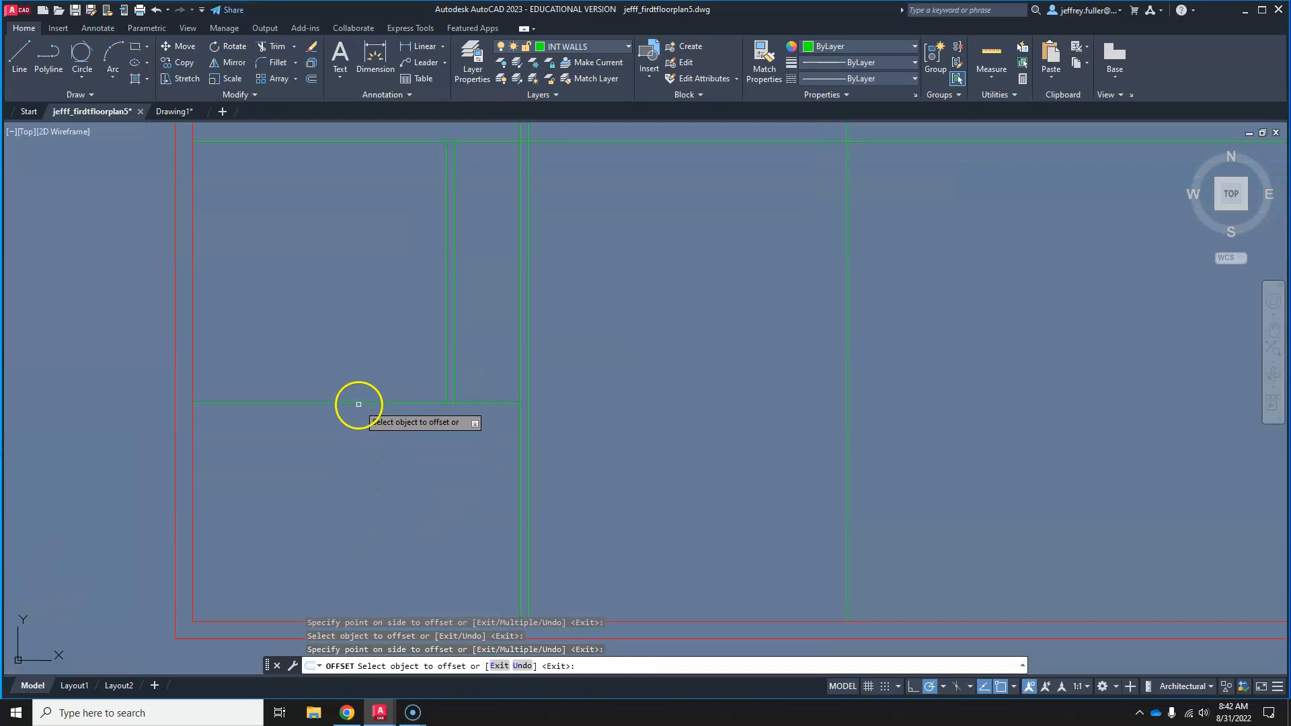
{"action": "left_click", "coordinate": [358, 403]}
{"action": "left_click", "coordinate": [358, 435]}
{"action": "middle_click_drag", "start_coordinate": [349, 331], "coordinate": [324, 476]}
{"action": "left_click", "coordinate": [337, 329]}
{"action": "left_click", "coordinate": [335, 309]}
{"action": "scroll", "coordinate": [357, 397], "scroll_direction": "down", "scroll_amount": 8}
{"action": "scroll", "coordinate": [357, 404], "scroll_direction": "up", "scroll_amount": 3}
{"action": "middle_click_drag", "start_coordinate": [362, 409], "coordinate": [341, 400]}
{"action": "scroll", "coordinate": [405, 397], "scroll_direction": "up", "scroll_amount": 2}
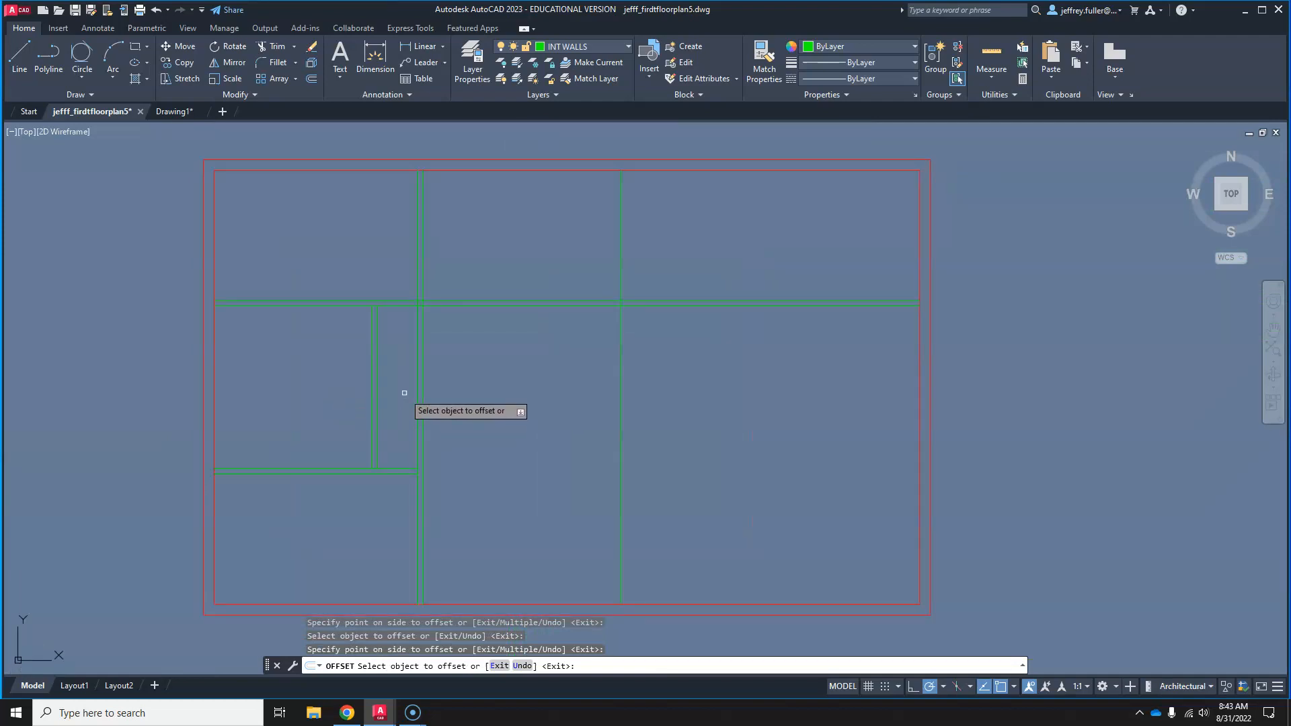
{"action": "mouse_move", "coordinate": [486, 390]}
{"action": "middle_mouse_down"}
{"action": "mouse_move", "coordinate": [524, 375]}
{"action": "mouse_move", "coordinate": [518, 395]}
{"action": "mouse_move", "coordinate": [536, 394]}
{"action": "mouse_move", "coordinate": [508, 399]}
{"action": "middle_mouse_up"}
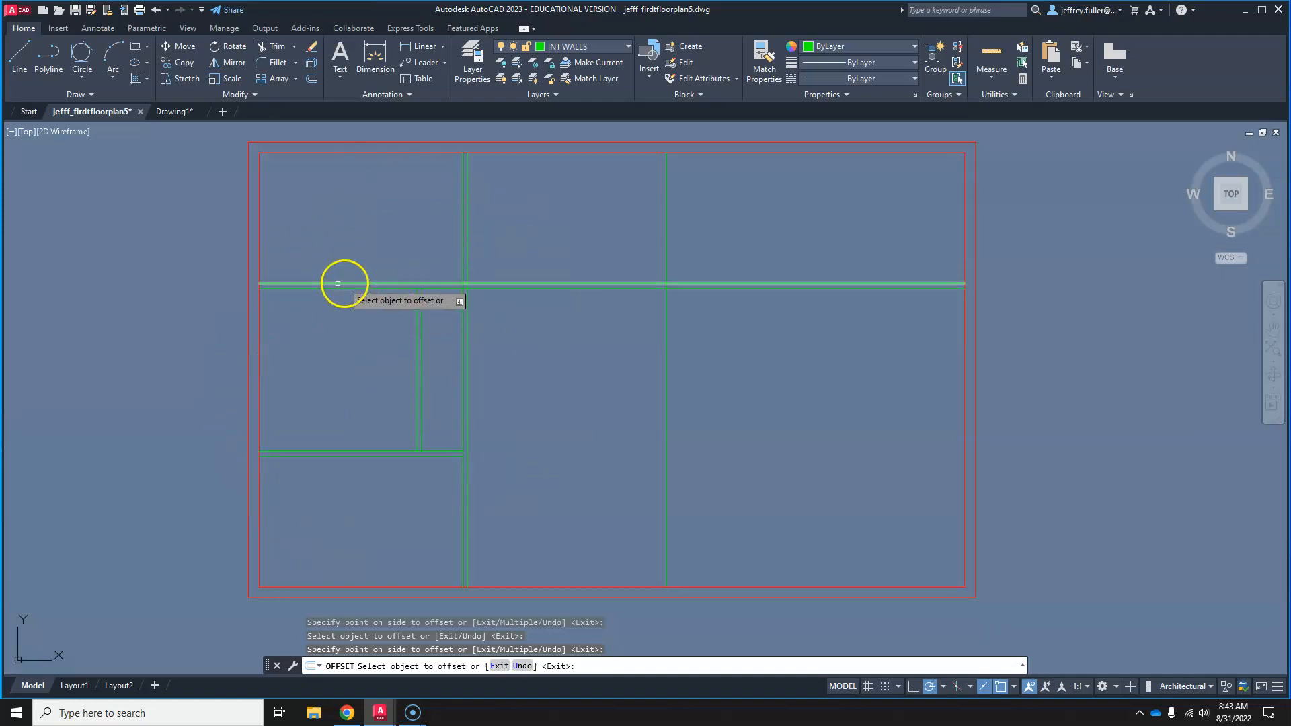
{"action": "left_click", "coordinate": [441, 339]}
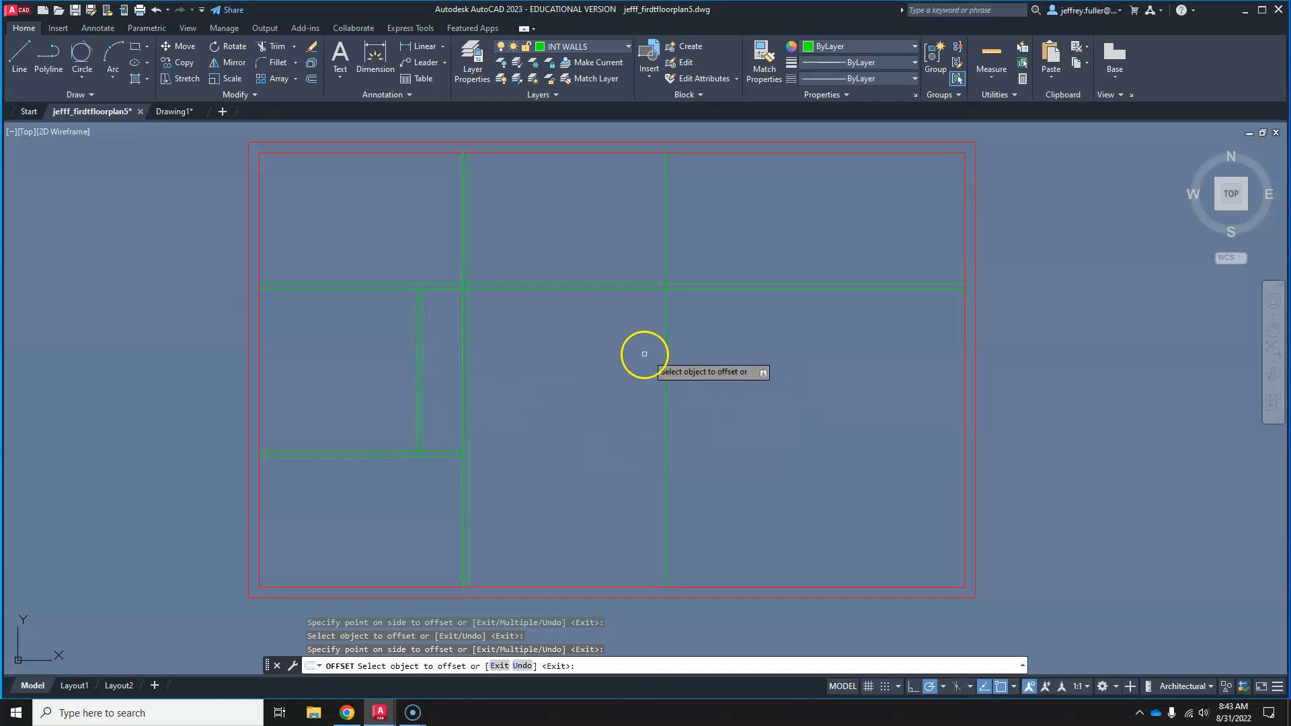
{"action": "left_click", "coordinate": [574, 402]}
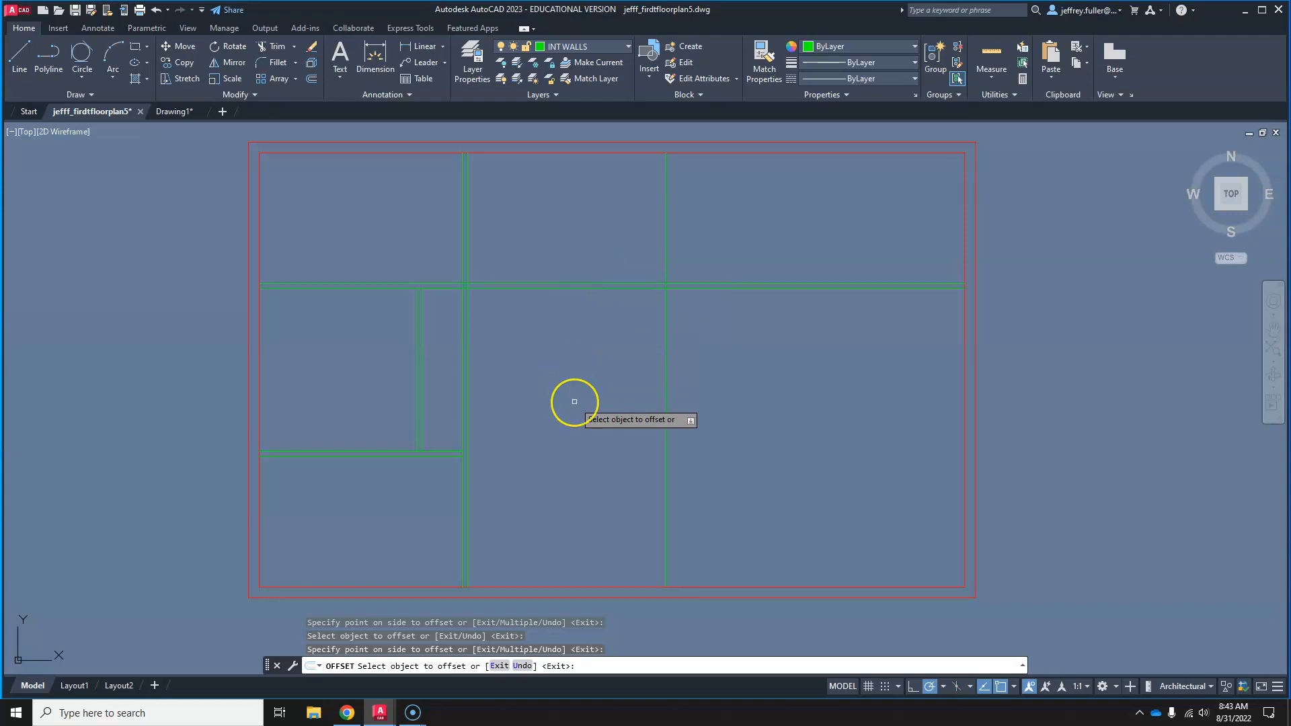